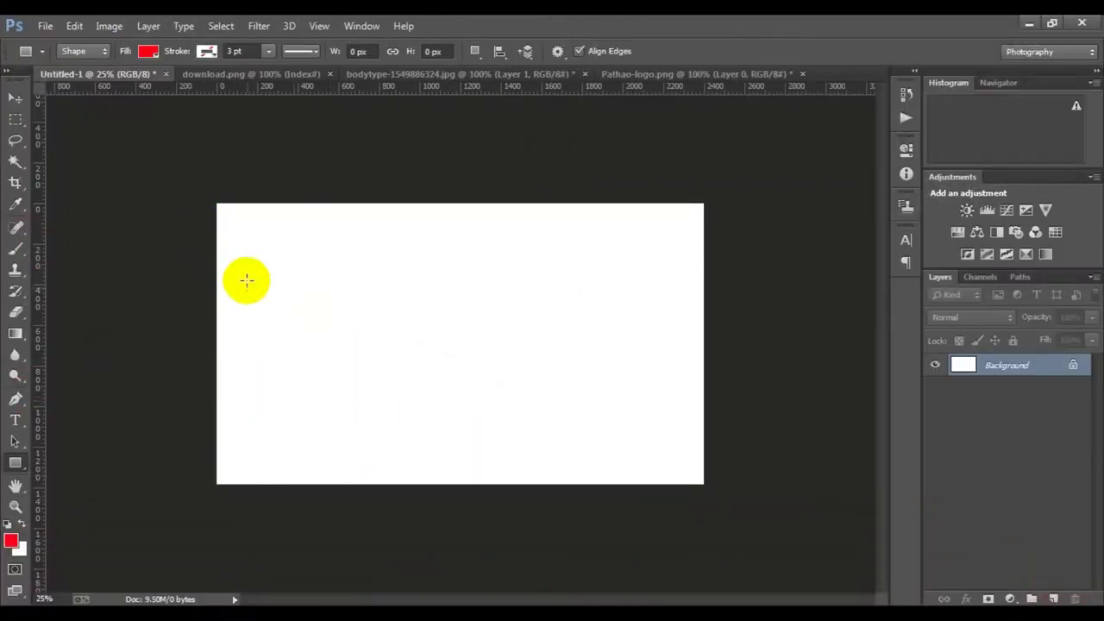
- Draw a red rectangle, then tilt it about 25° and enlarge it across the lower left of the canvas
mouse_move(241, 269)
mouse_down()
mouse_move(518, 536)
mouse_move(556, 483)
mouse_up()
click(847, 131)
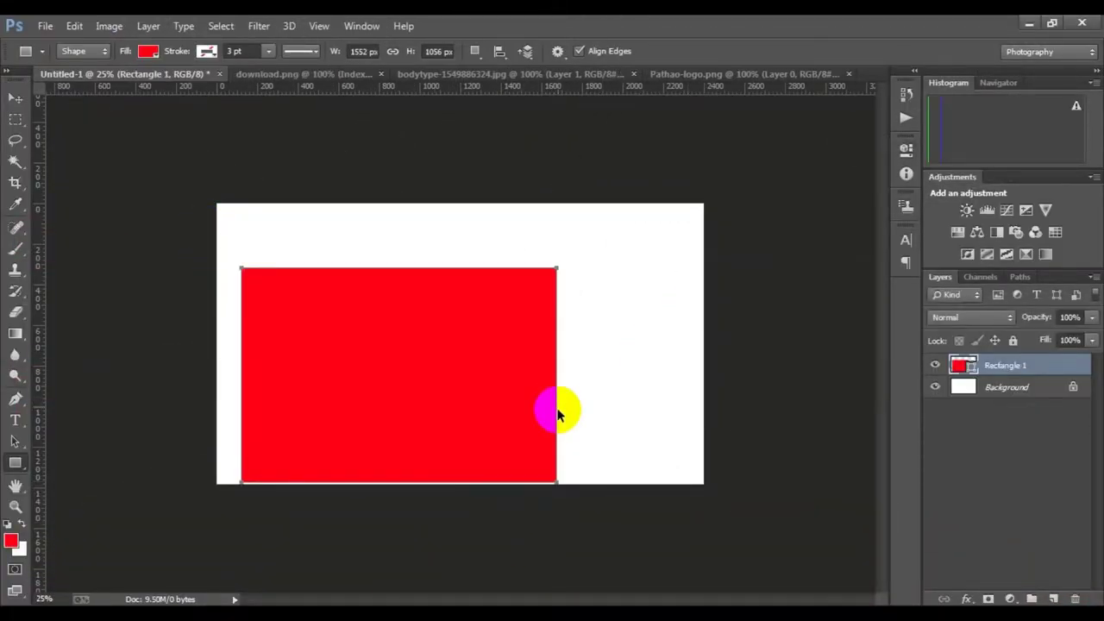
key(ctrl+t)
drag(402, 259, 402, 322)
mouse_move(633, 426)
mouse_down()
mouse_move(387, 503)
mouse_move(406, 522)
mouse_up()
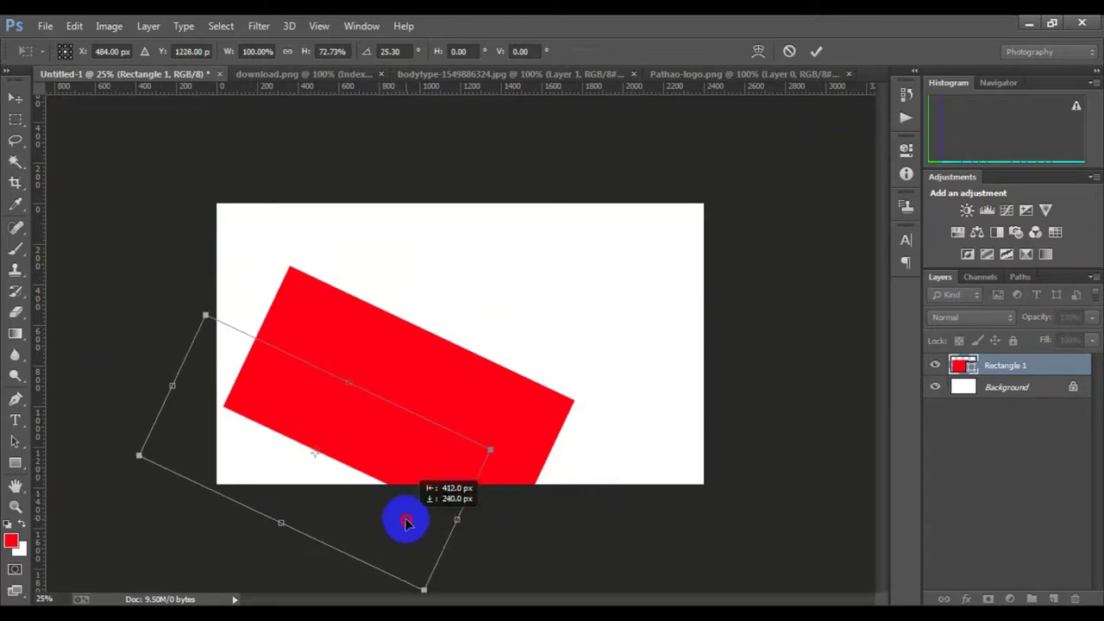
mouse_move(490, 450)
mouse_down()
mouse_move(616, 468)
mouse_move(695, 514)
mouse_up()
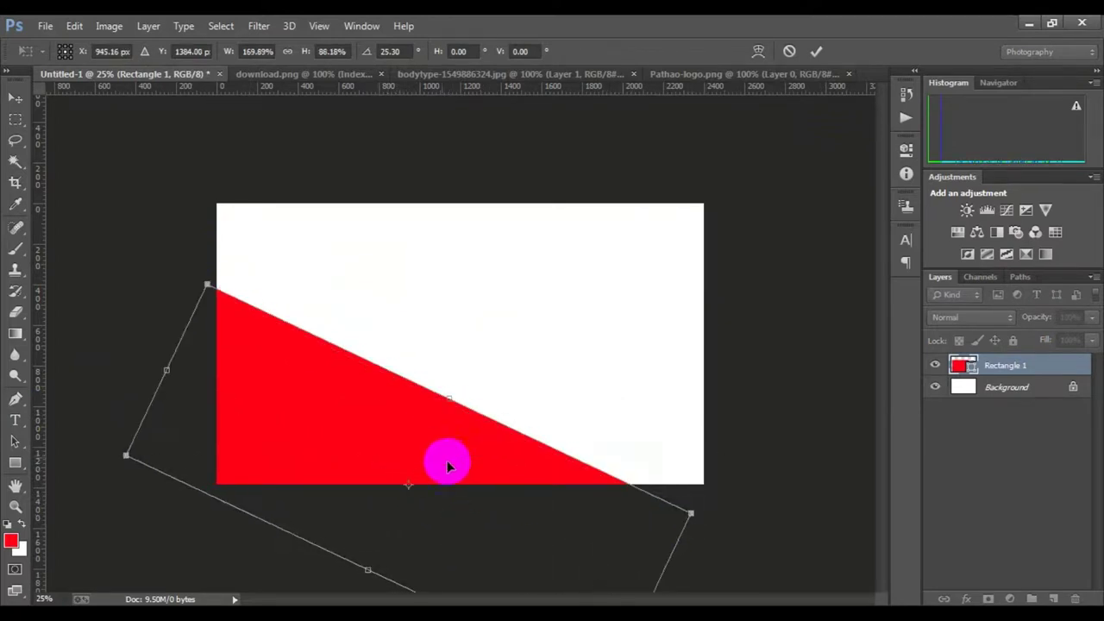
drag(447, 466, 457, 461)
click(1083, 347)
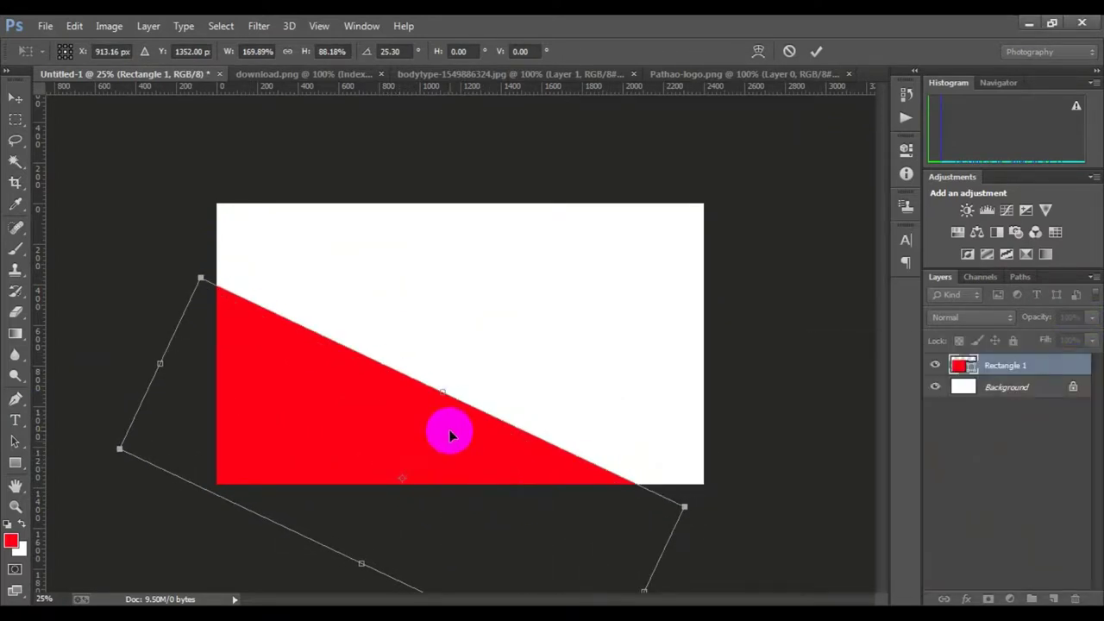
click(815, 52)
click(537, 250)
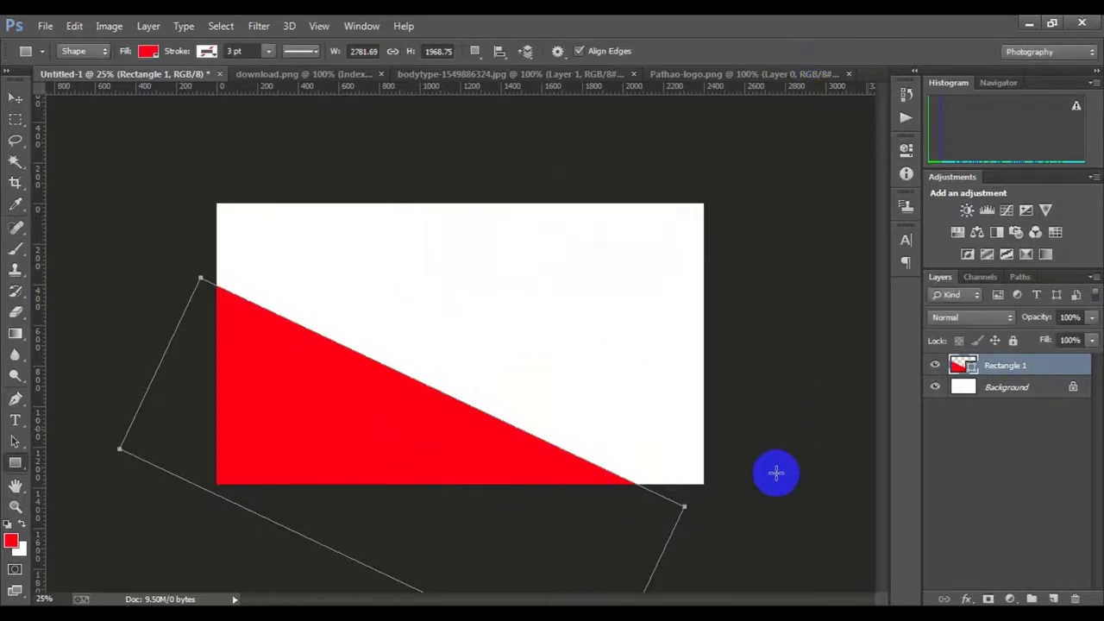
- Add a second red shape rotated about -46° as the right arm of the V
mouse_move(441, 447)
mouse_down()
mouse_move(486, 353)
mouse_move(486, 365)
mouse_up()
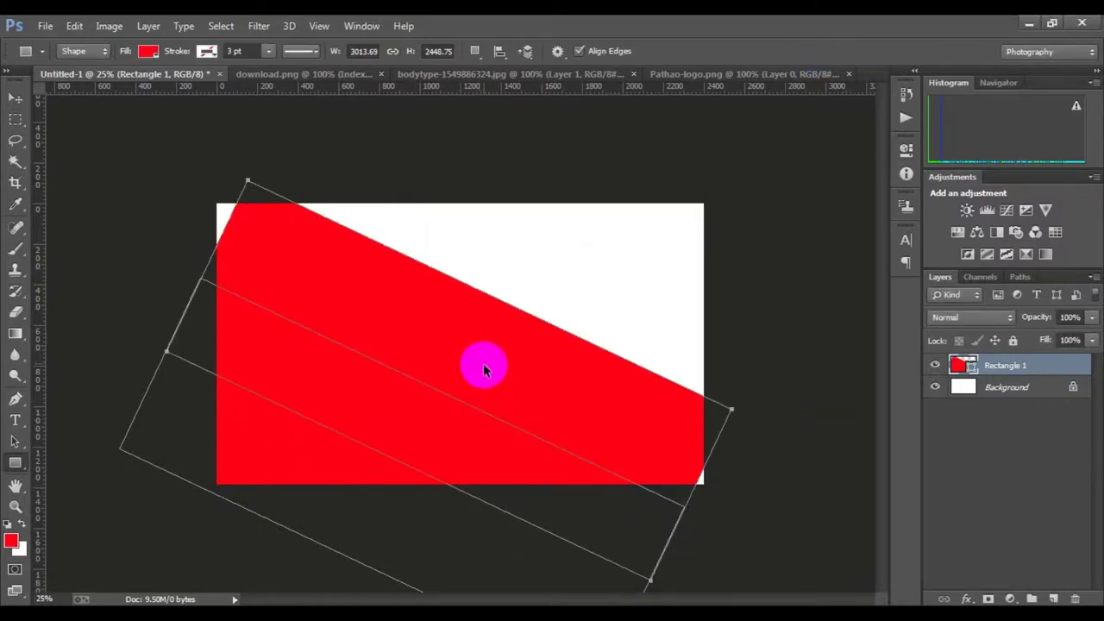
key(ctrl+t)
mouse_move(732, 584)
mouse_down()
mouse_move(621, 506)
mouse_move(595, 360)
mouse_move(729, 443)
mouse_move(820, 446)
mouse_move(791, 382)
mouse_up()
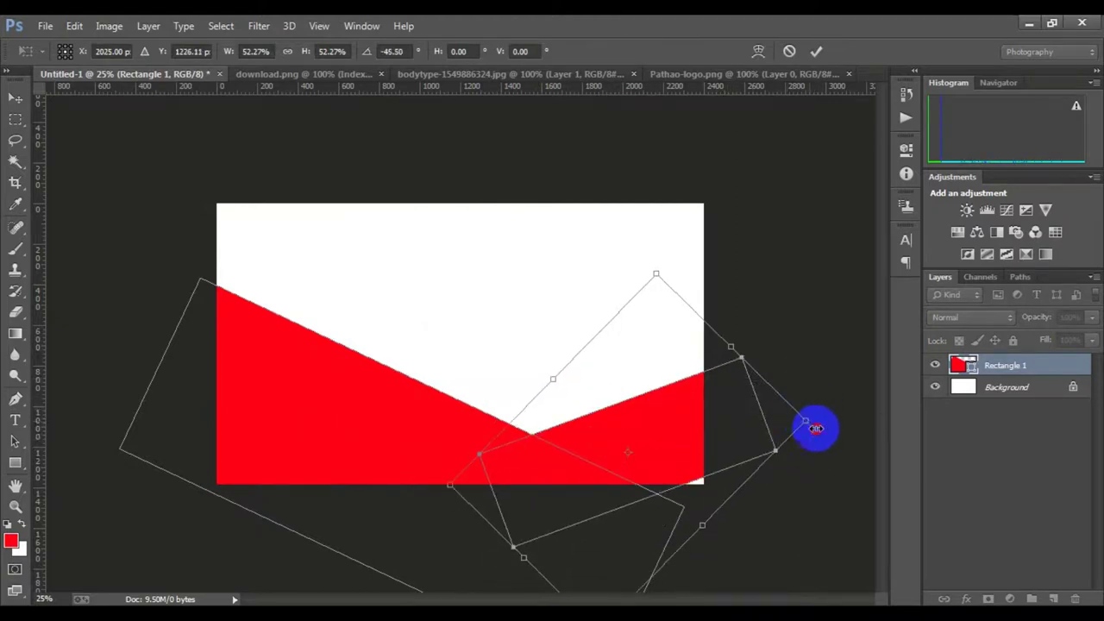
drag(816, 429, 806, 378)
mouse_move(864, 442)
mouse_down()
mouse_move(715, 439)
mouse_move(702, 473)
mouse_up()
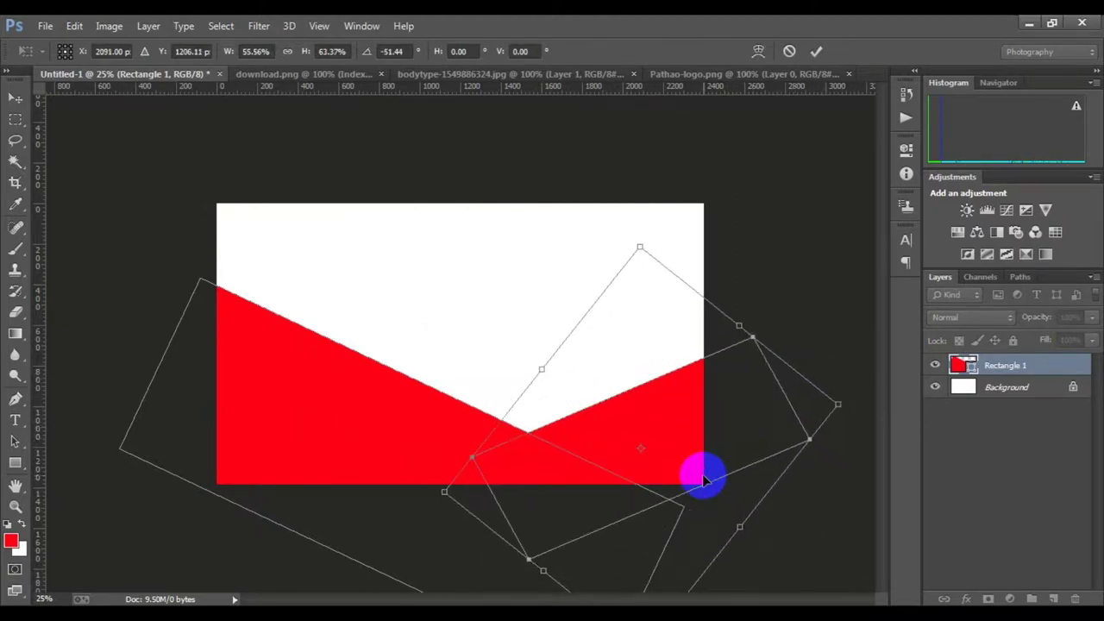
click(816, 51)
click(1009, 370)
click(1012, 390)
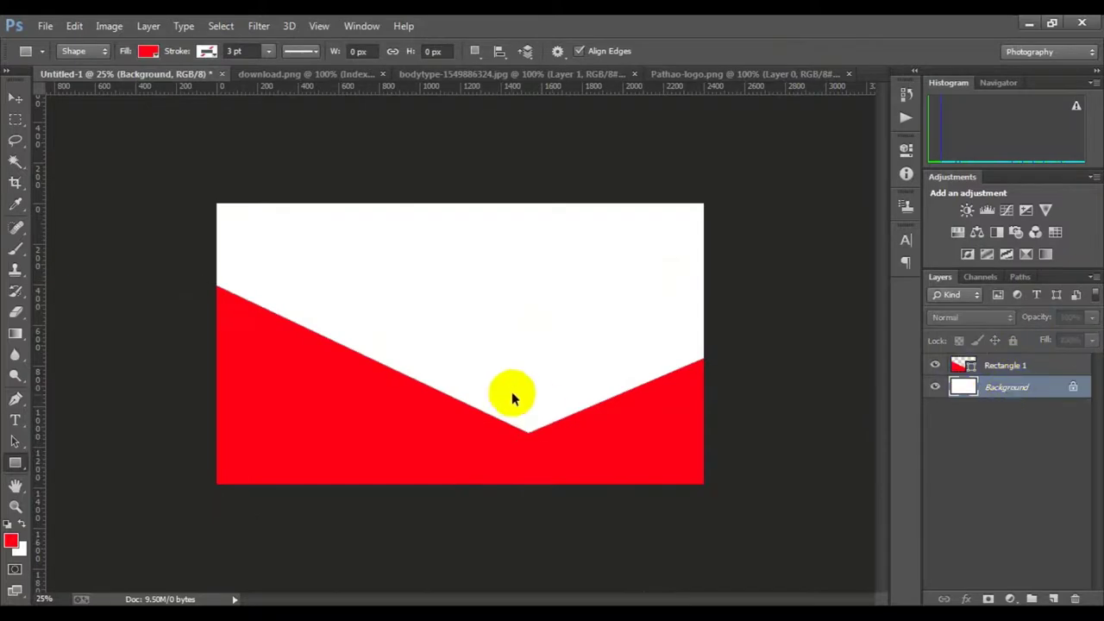
- Copy the bKash logo into the banner and place it in the top-left corner
key(ctrl+Tab)
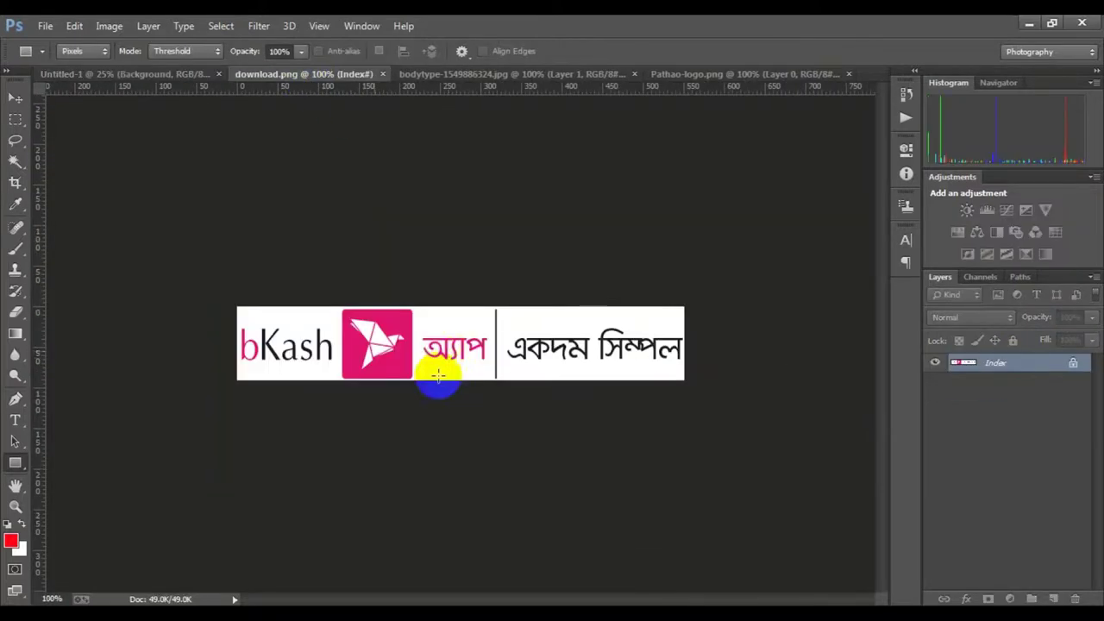
click(18, 97)
click(110, 74)
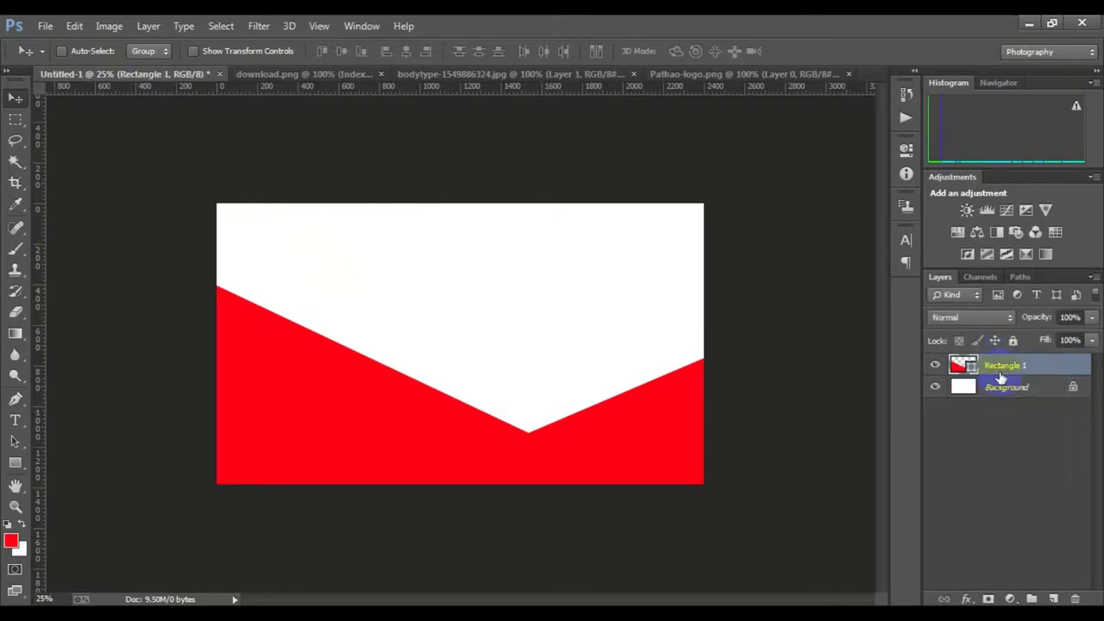
click(302, 74)
click(15, 119)
mouse_move(257, 350)
mouse_down()
mouse_move(716, 429)
mouse_move(706, 415)
mouse_up()
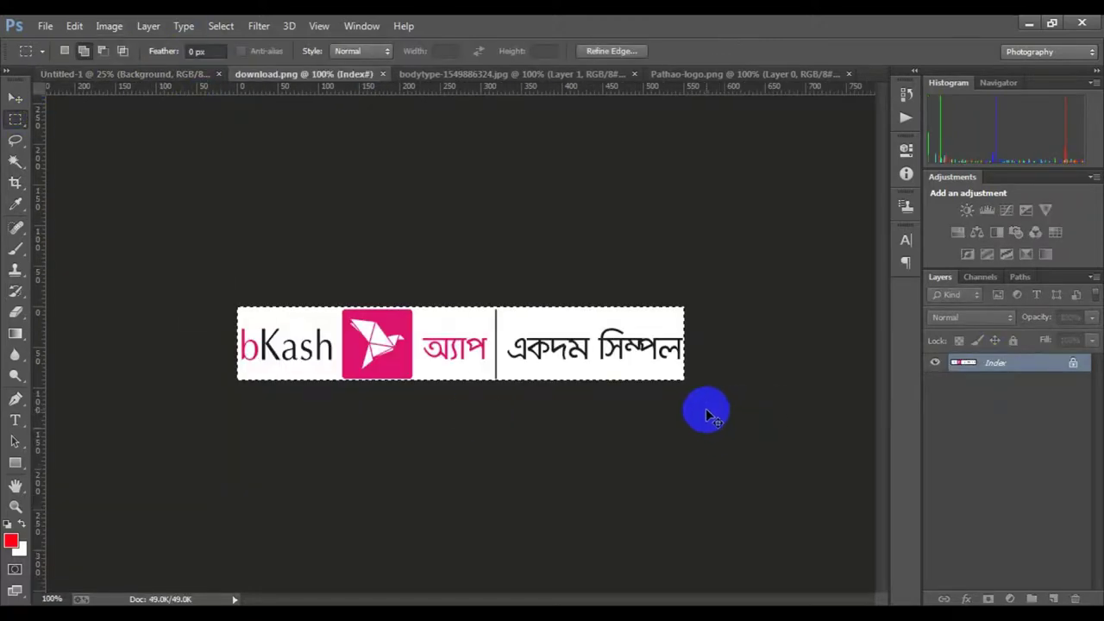
click(133, 74)
key(ctrl+v)
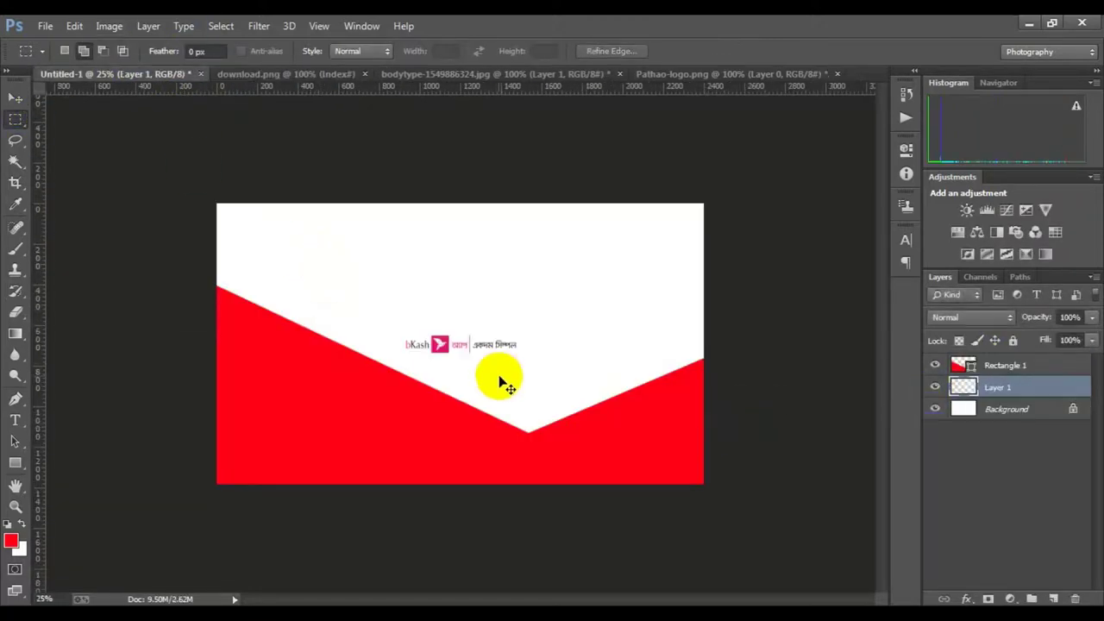
key(ctrl+t)
drag(496, 345, 308, 228)
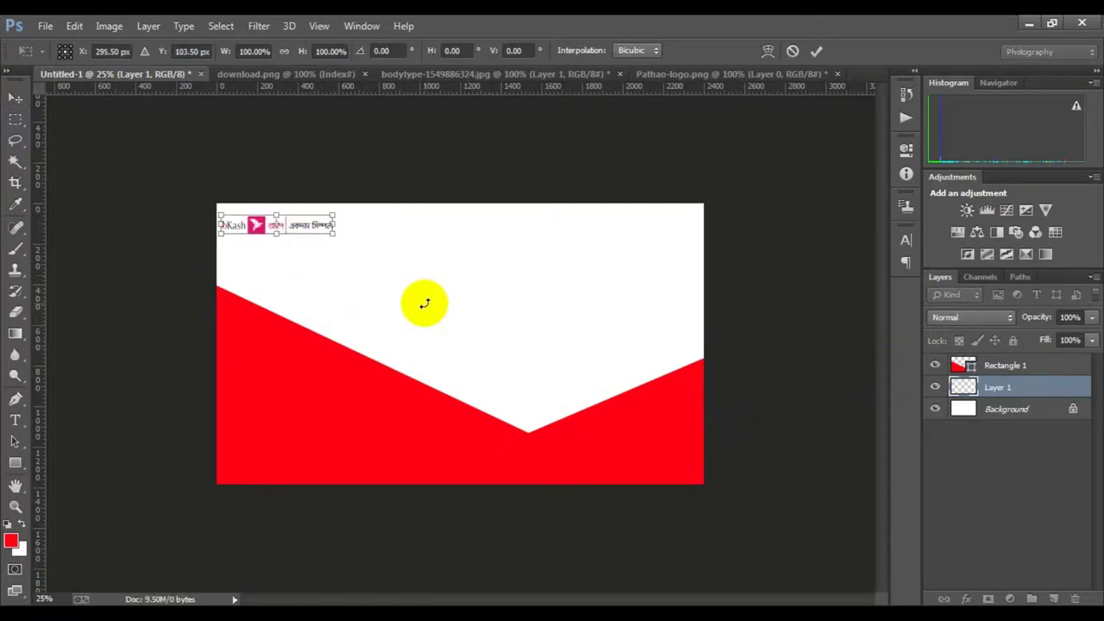
key(Return)
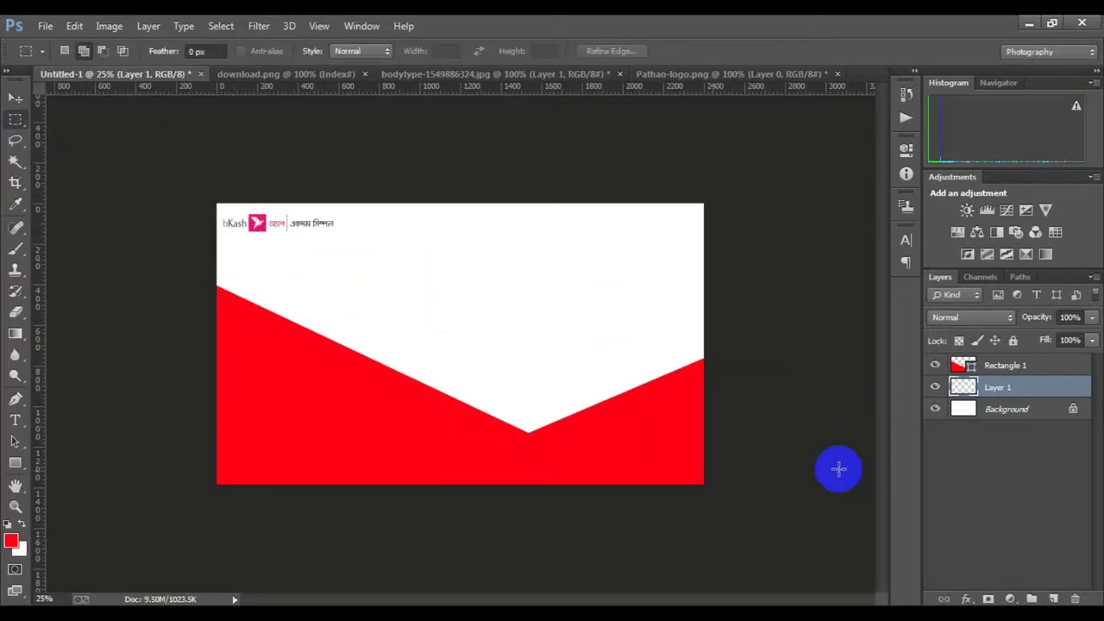
- Drag the Pathao logo into the banner and position it top-right
click(764, 84)
mouse_move(456, 291)
mouse_down()
mouse_move(602, 263)
mouse_move(673, 231)
mouse_up()
key(ctrl+t)
key(Return)
- Bring the man's thumbs-up photo into the banner and enlarge it
key(m)
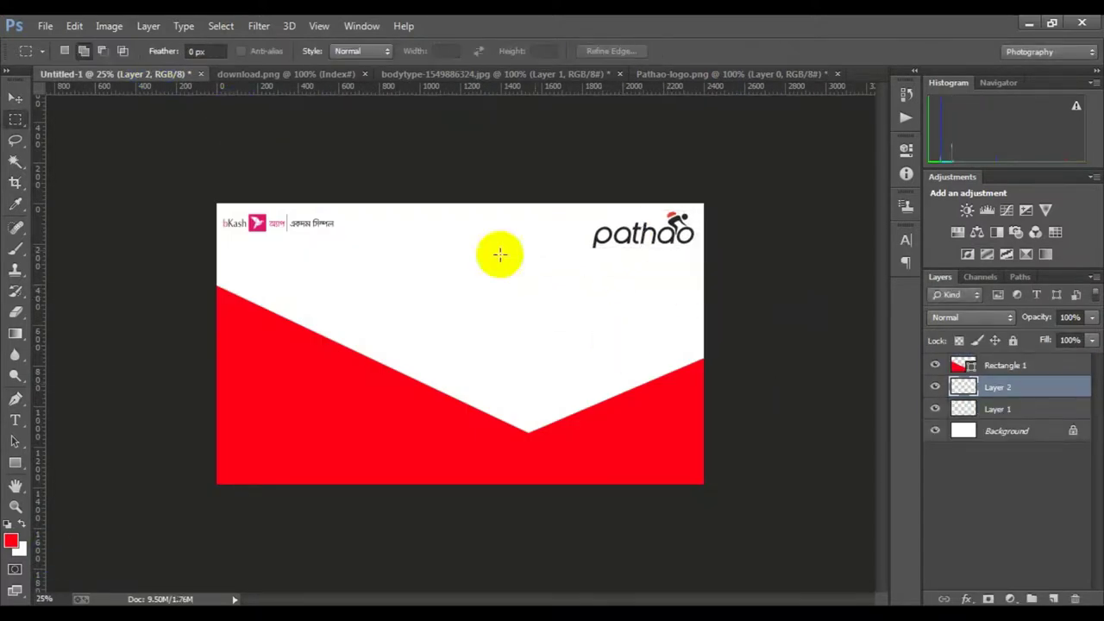
click(449, 76)
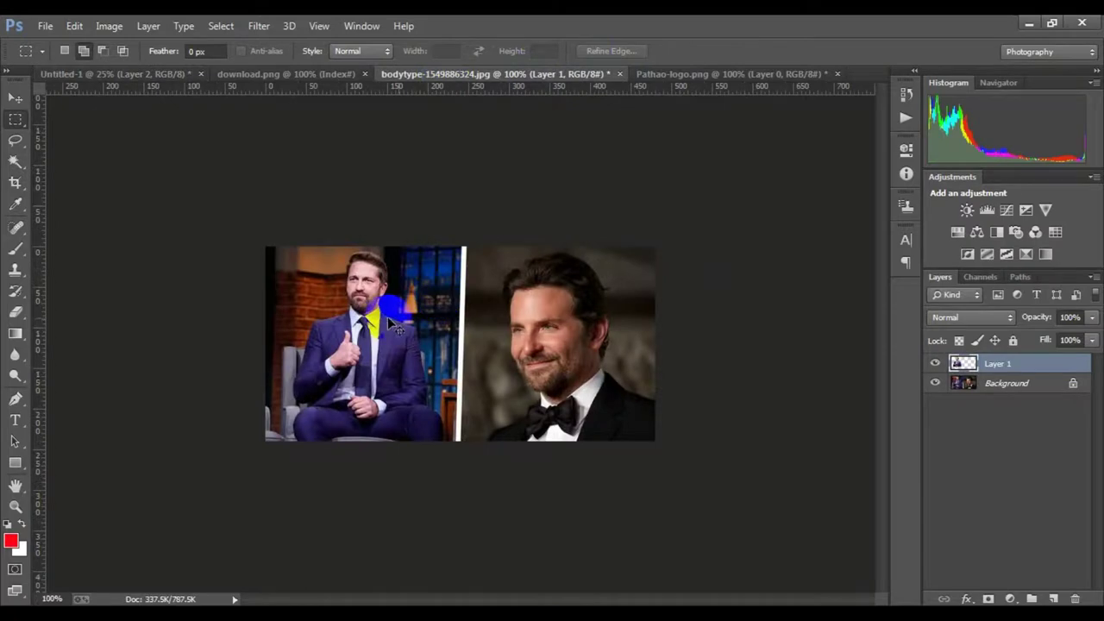
click(159, 75)
key(ctrl+t)
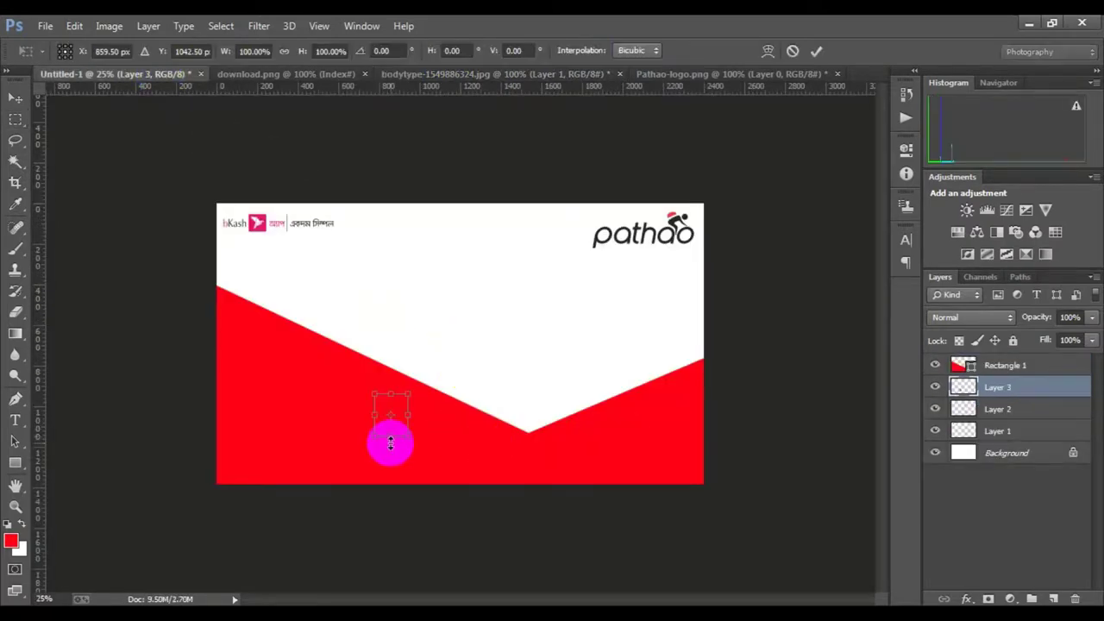
drag(387, 443, 443, 480)
click(824, 51)
- Move the man's layer above the red band and place him, enlarged, at the lower left
drag(997, 387, 992, 361)
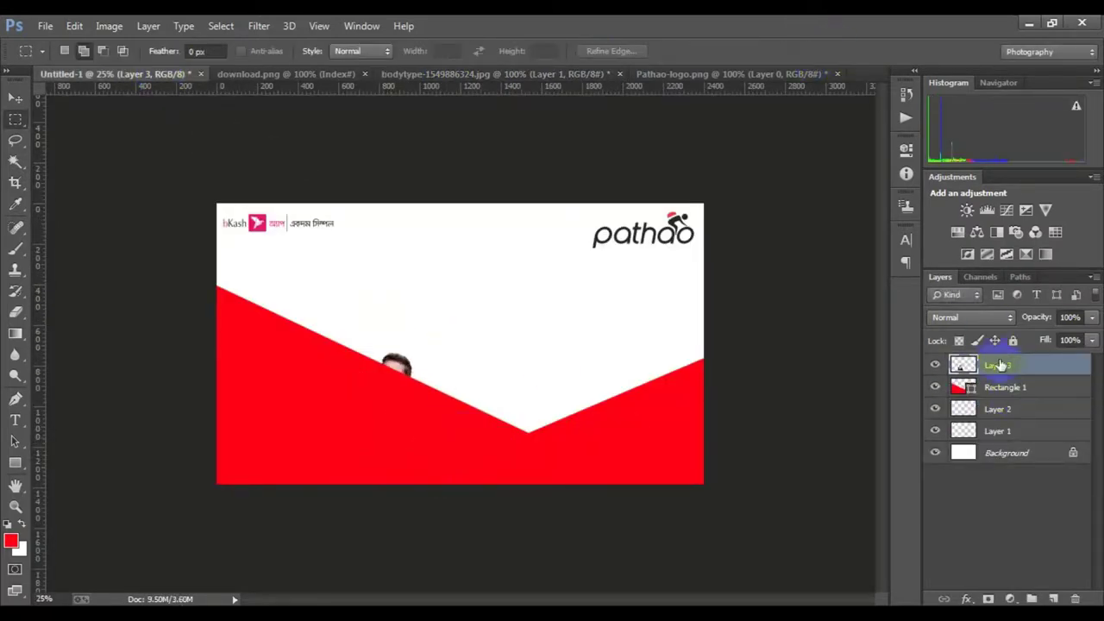
key(ctrl+t)
drag(441, 491, 479, 516)
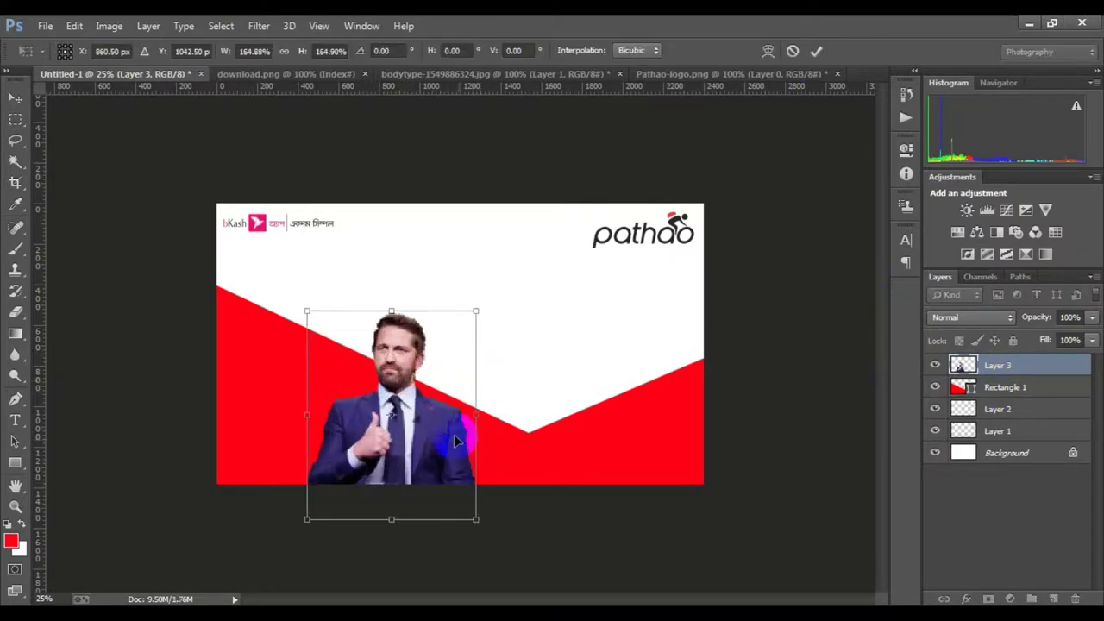
drag(455, 431, 352, 412)
key(Return)
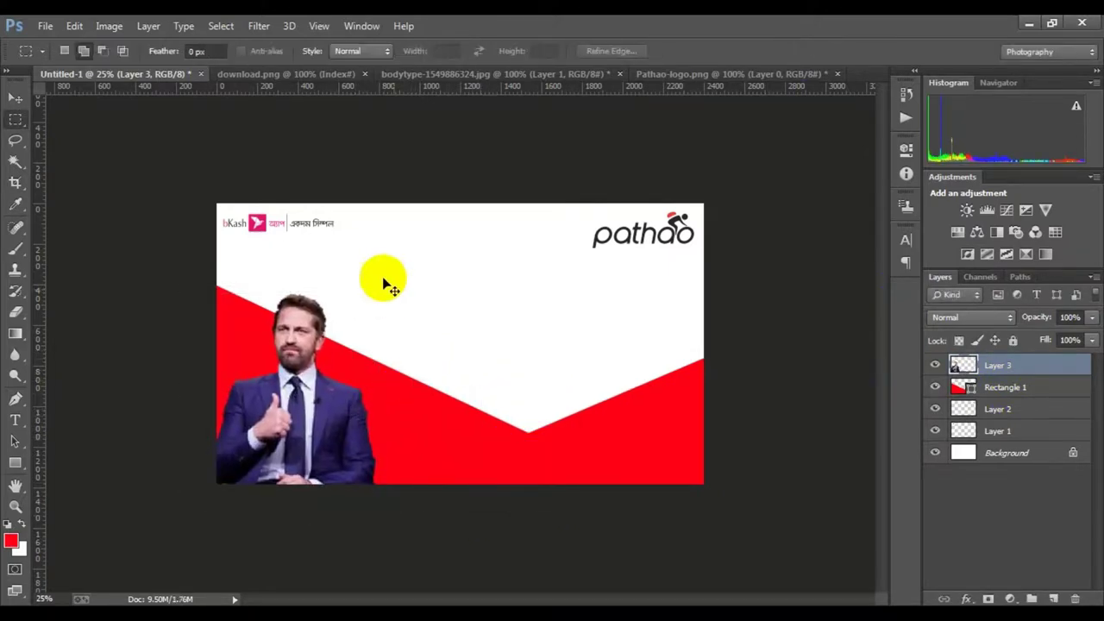
scroll(328, 365, up, 1)
scroll(340, 352, down, 2)
scroll(387, 397, up, 1)
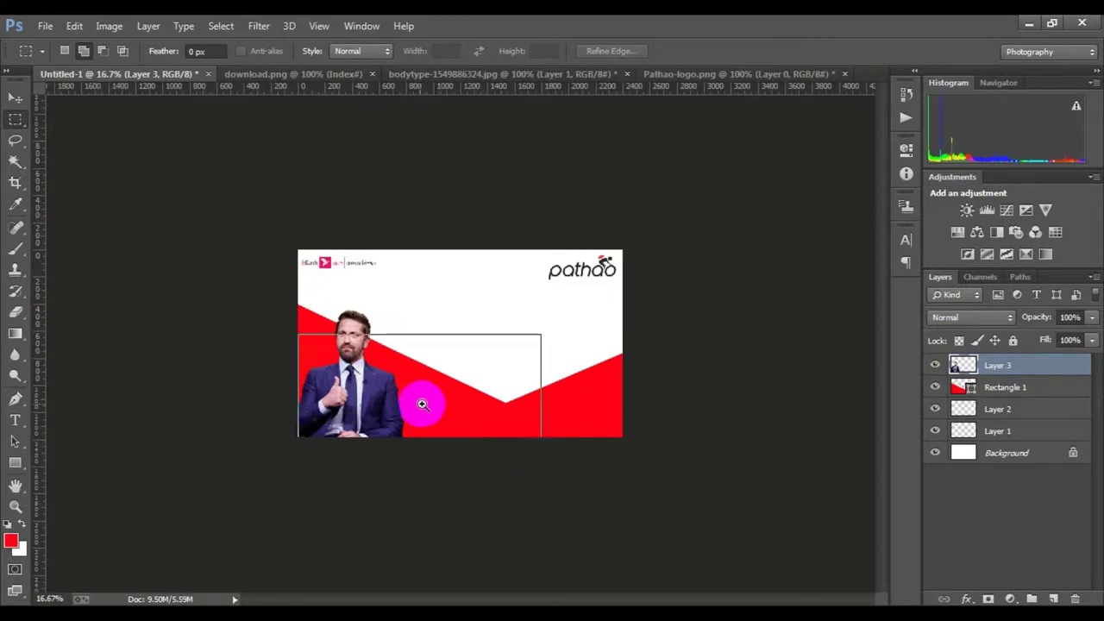
- Deselect and zoom in and out to review the man cutout's placement
click(422, 403)
key(ctrl+plus)
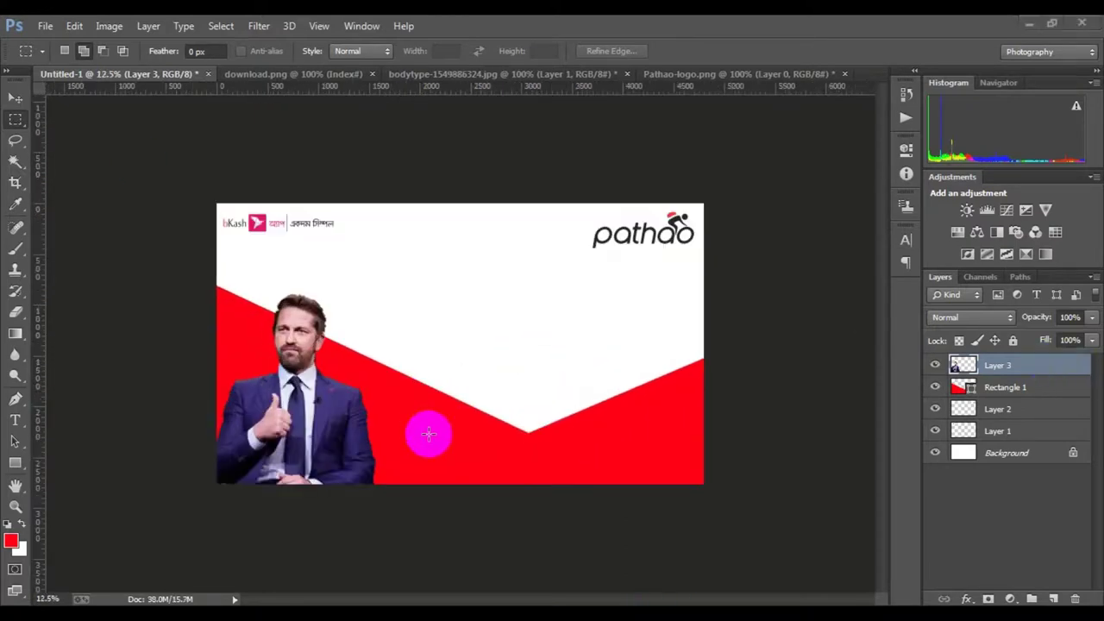
key(ctrl+minus)
key(ctrl+plus)
key(ctrl+minus)
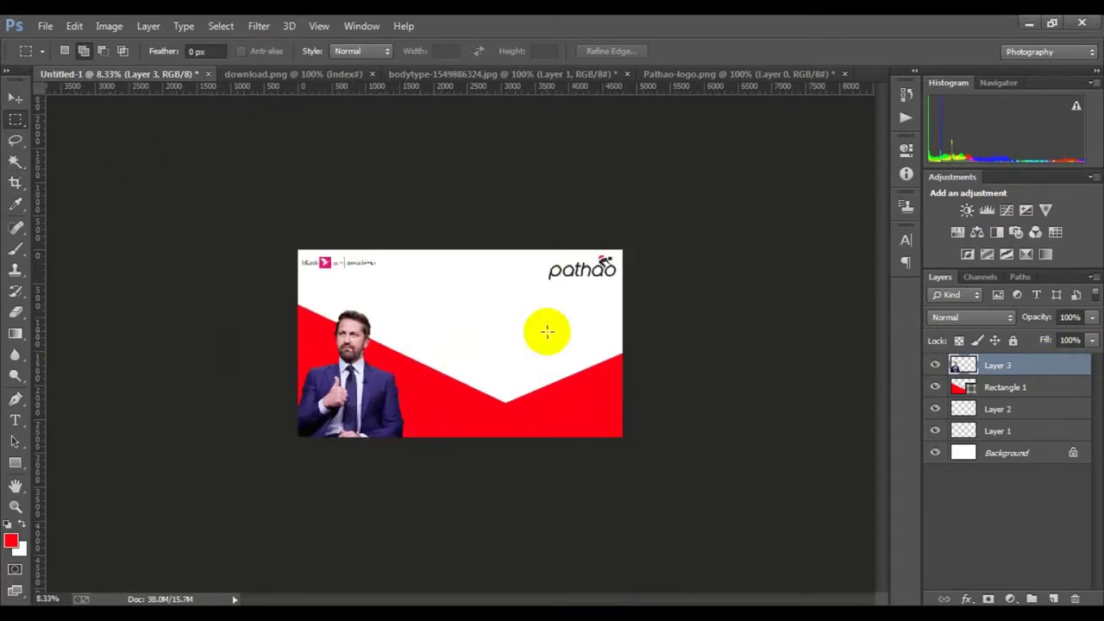
click(258, 26)
- Apply a Camera Raw Filter to the man with Clarity +39 and Vibrance +79
click(293, 137)
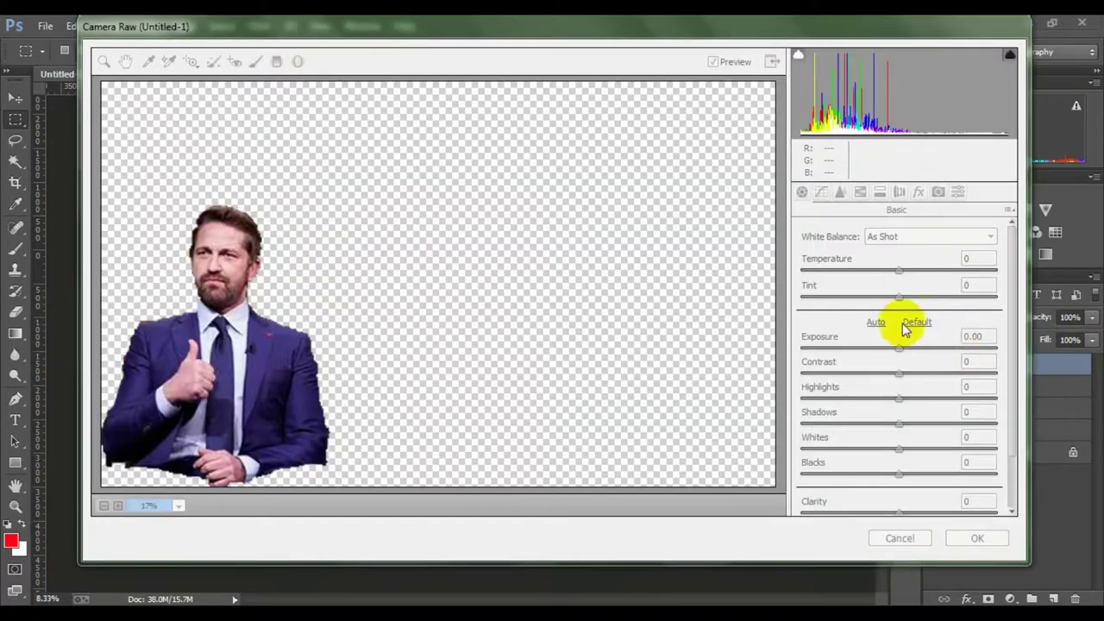
drag(906, 271, 917, 271)
scroll(906, 362, down, 2)
mouse_move(899, 447)
mouse_down()
mouse_move(937, 447)
mouse_move(978, 475)
mouse_up()
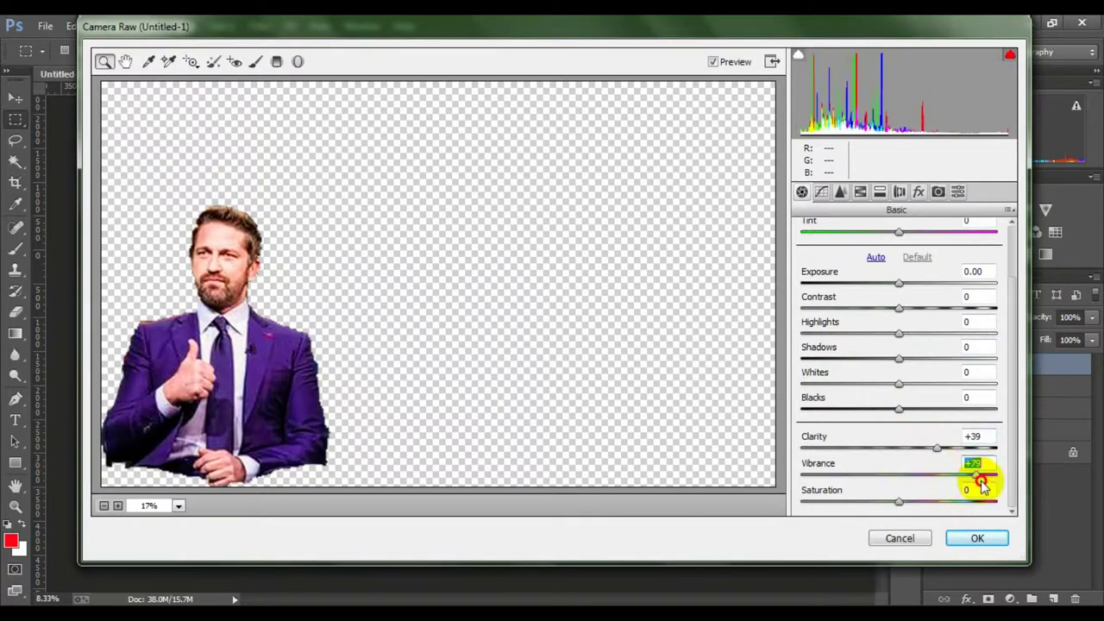
click(965, 544)
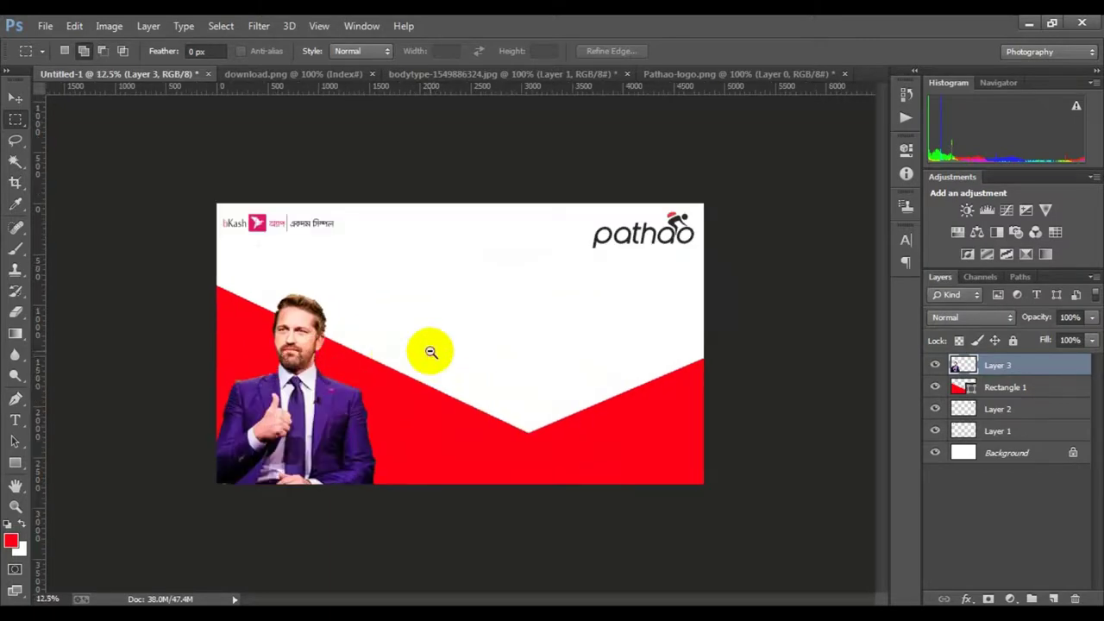
- Pick a text colour and start the ONE PLATFORM text line above the red band
key(u)
key(ctrl+plus)
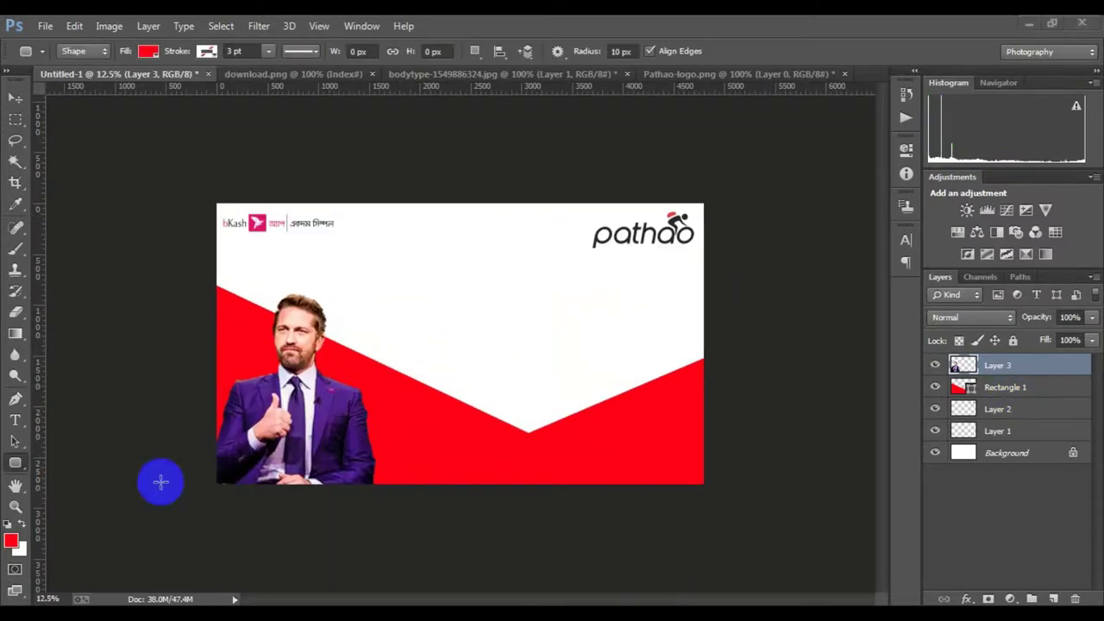
click(16, 422)
click(540, 51)
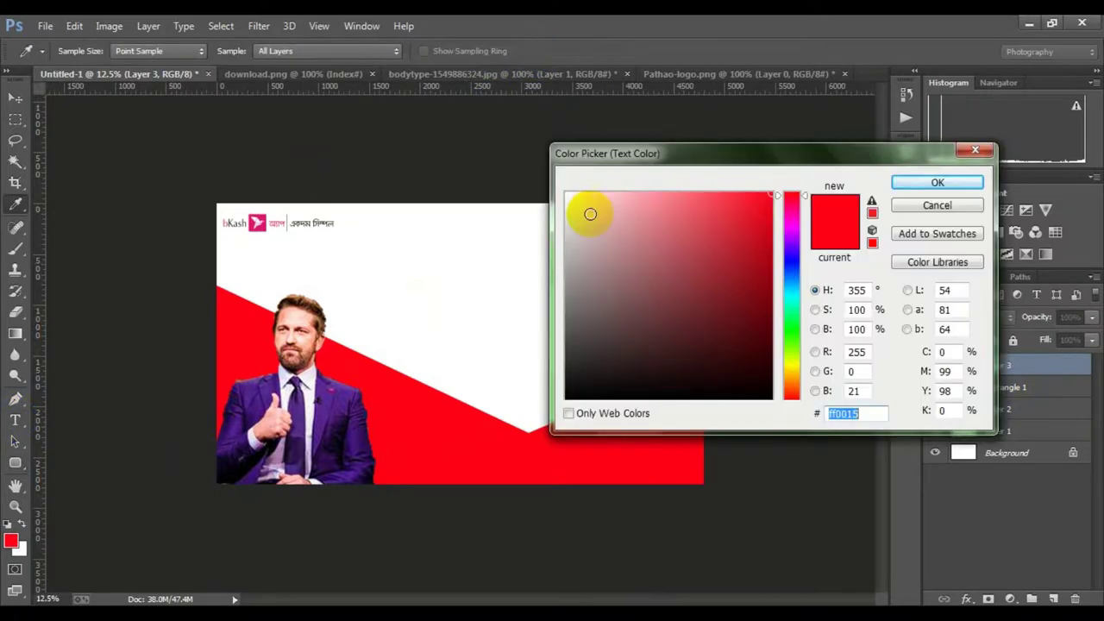
click(567, 216)
click(937, 183)
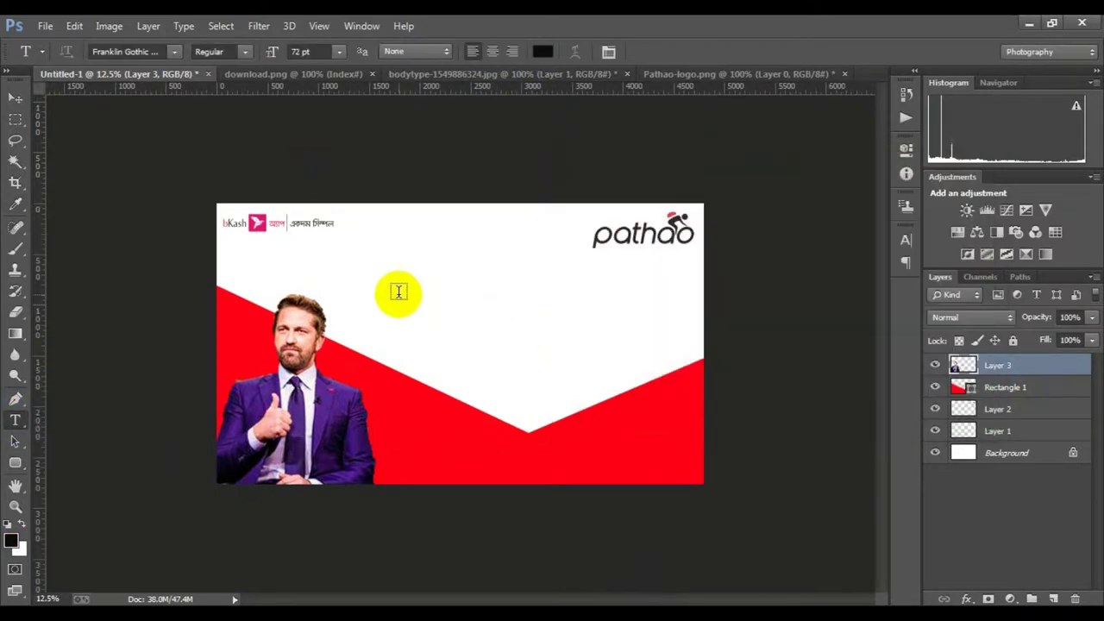
click(398, 293)
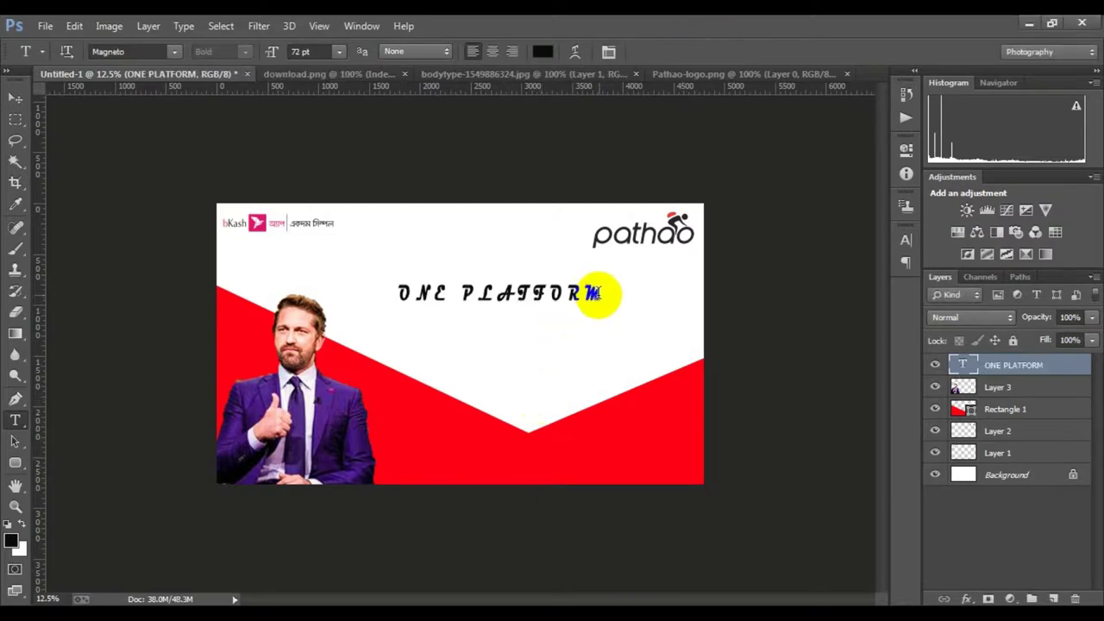
- Set ONE PLATFORM in Lucida Calligraphy, after trying Modern No. 20, and commit it
drag(594, 293, 316, 259)
click(174, 52)
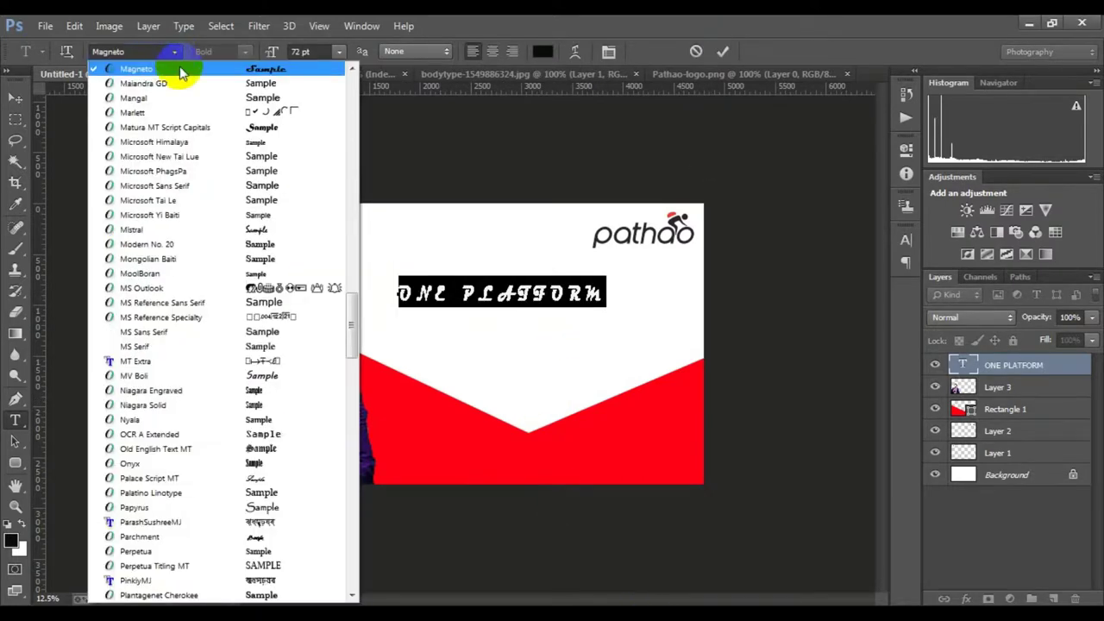
click(248, 257)
click(174, 52)
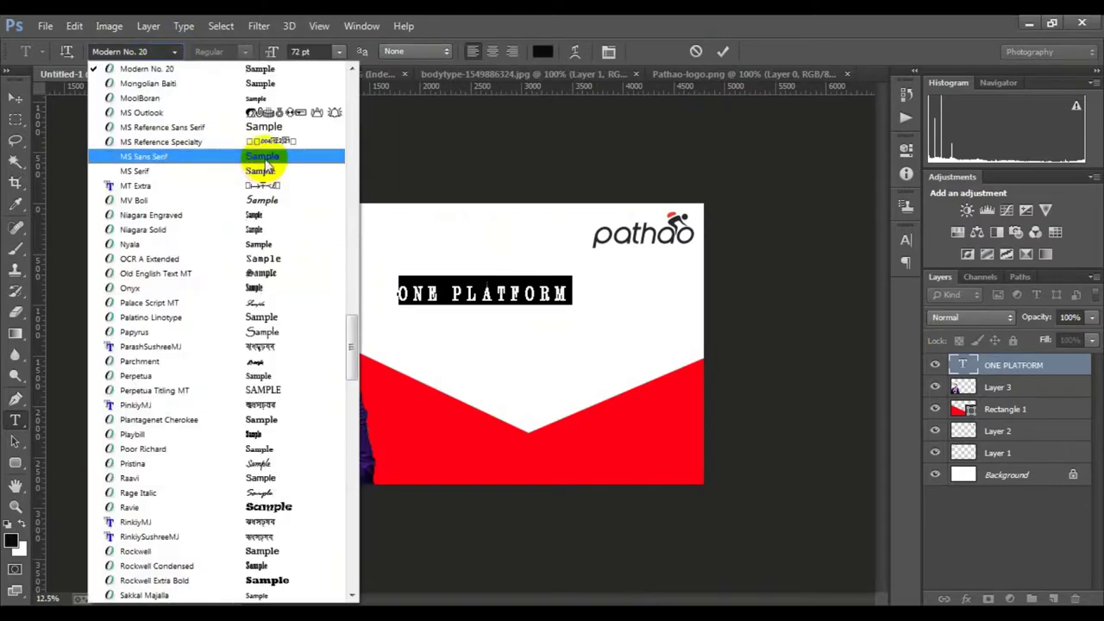
scroll(272, 153, up, 1)
scroll(272, 152, up, 2)
click(273, 274)
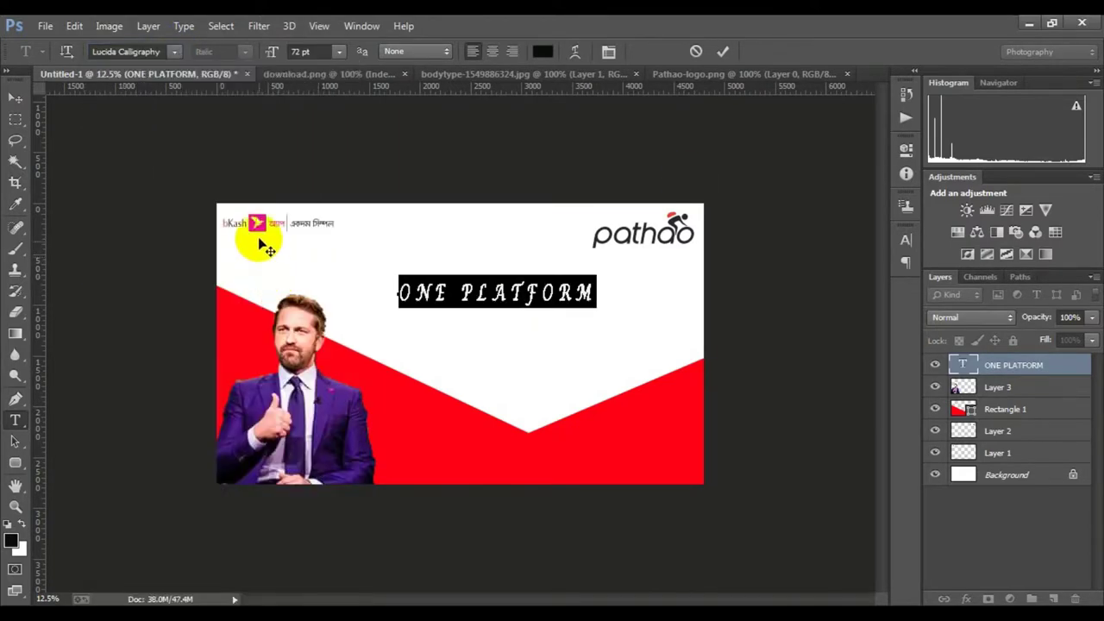
click(721, 53)
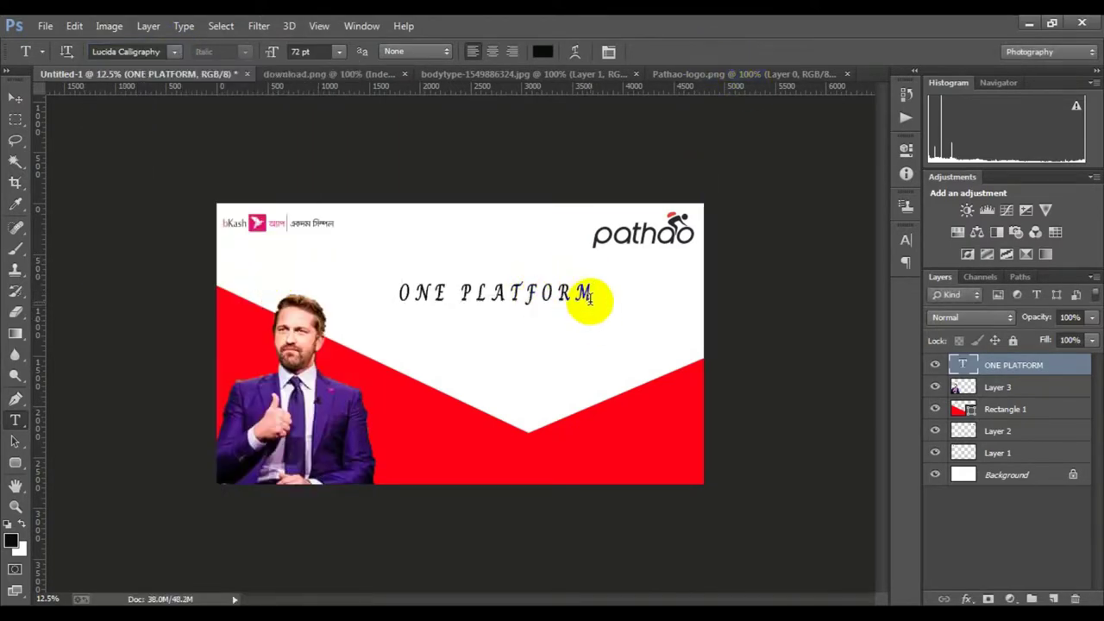
- Tighten ONE PLATFORM's letter spacing and reduce its baseline shift in the Character panel
triple_click(586, 295)
click(608, 52)
mouse_move(801, 292)
mouse_down()
mouse_move(819, 301)
mouse_move(805, 293)
mouse_up()
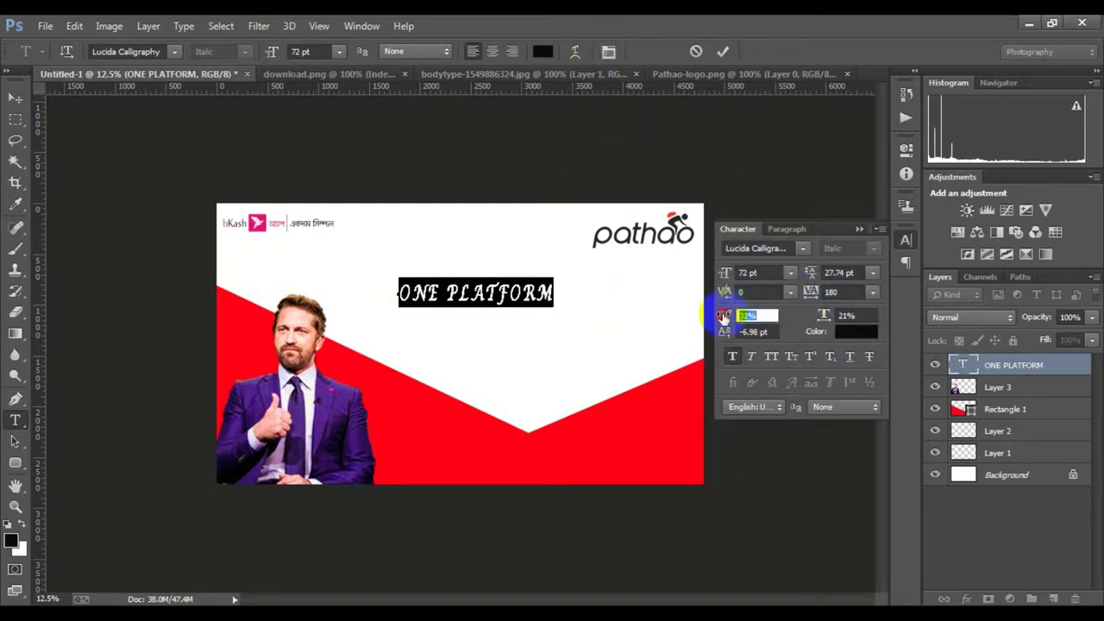
drag(719, 332, 755, 363)
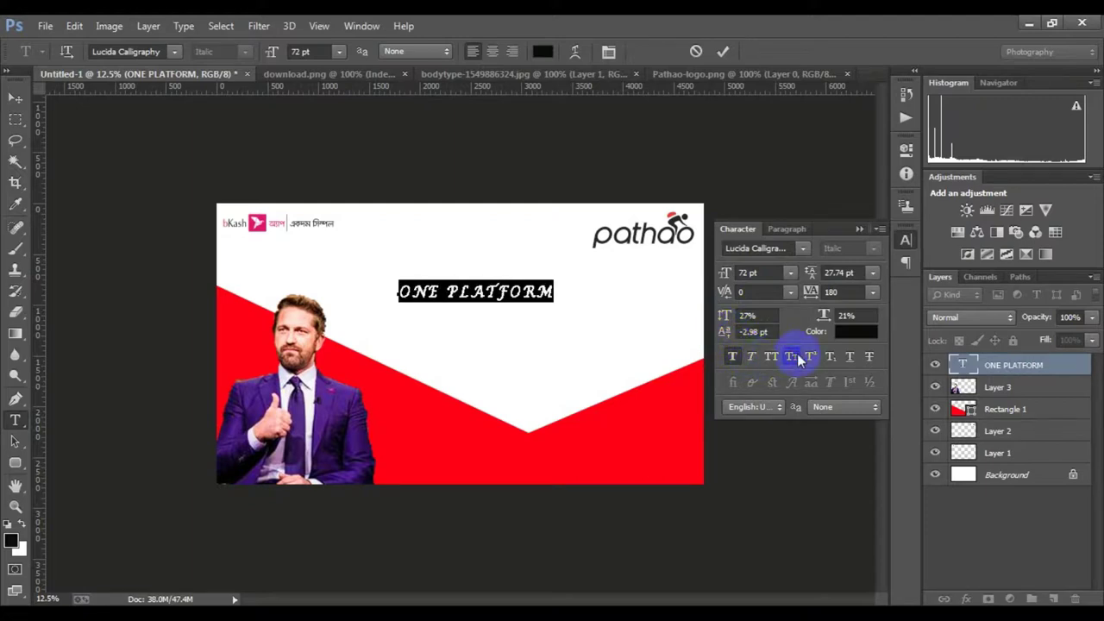
click(723, 52)
- Try the Stencil font on ONE PLATFORM
triple_click(542, 291)
click(759, 247)
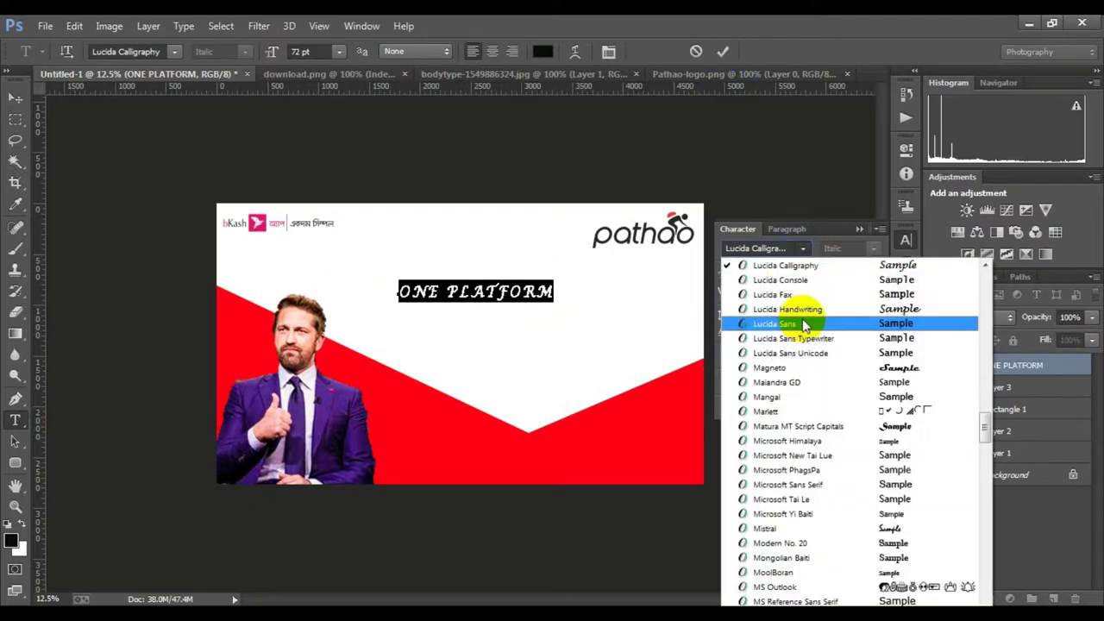
scroll(802, 336, down, 3)
scroll(808, 362, down, 3)
scroll(815, 366, down, 3)
scroll(824, 380, down, 4)
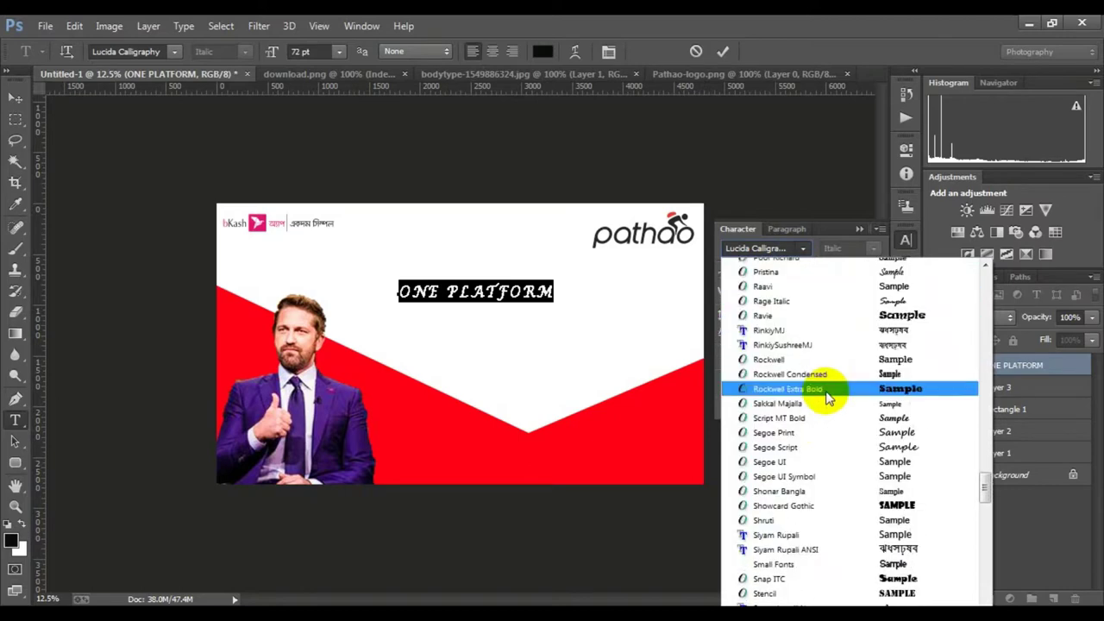
scroll(824, 397, down, 3)
click(833, 424)
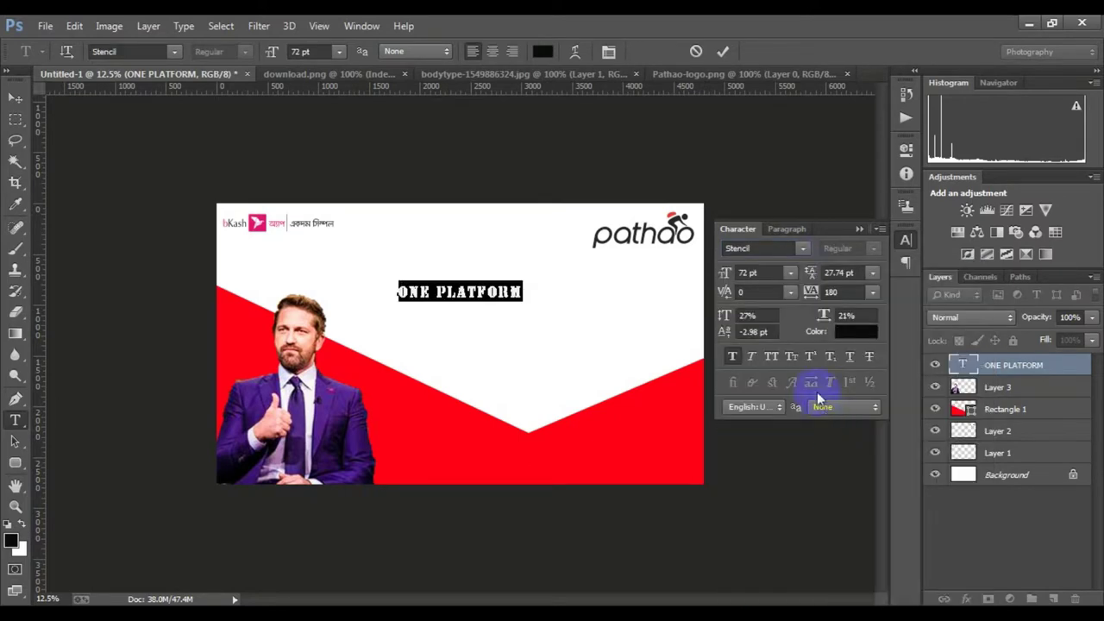
- Switch ONE PLATFORM to Perpetua Titling MT and commit the change
click(804, 250)
scroll(817, 311, down, 3)
scroll(838, 399, down, 2)
scroll(851, 432, down, 5)
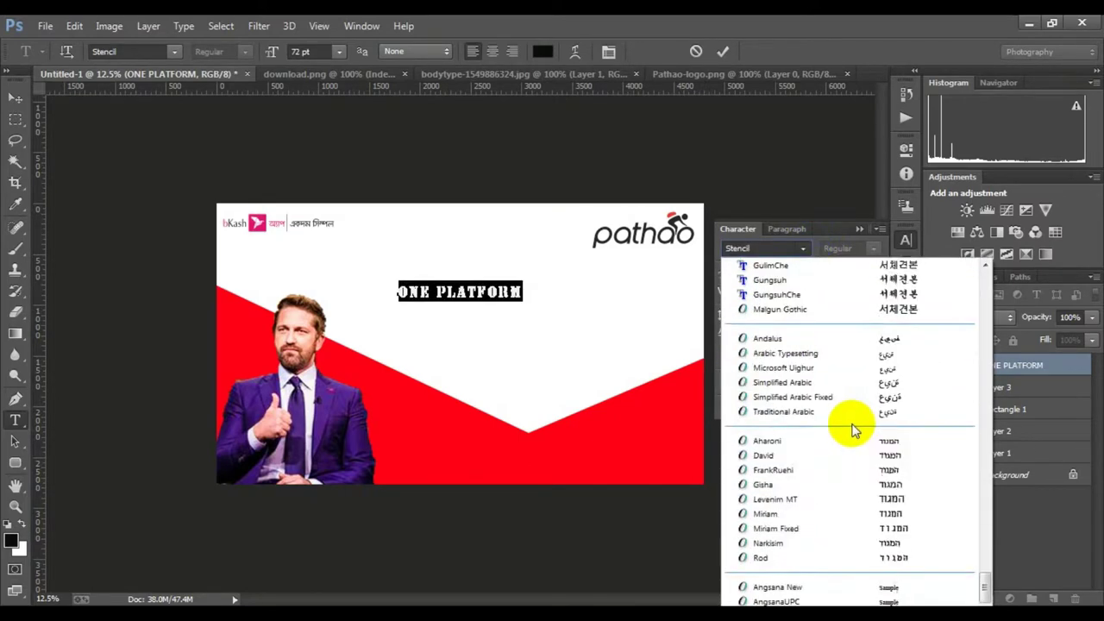
scroll(849, 430, down, 5)
scroll(846, 410, up, 5)
scroll(841, 393, up, 5)
scroll(841, 388, up, 2)
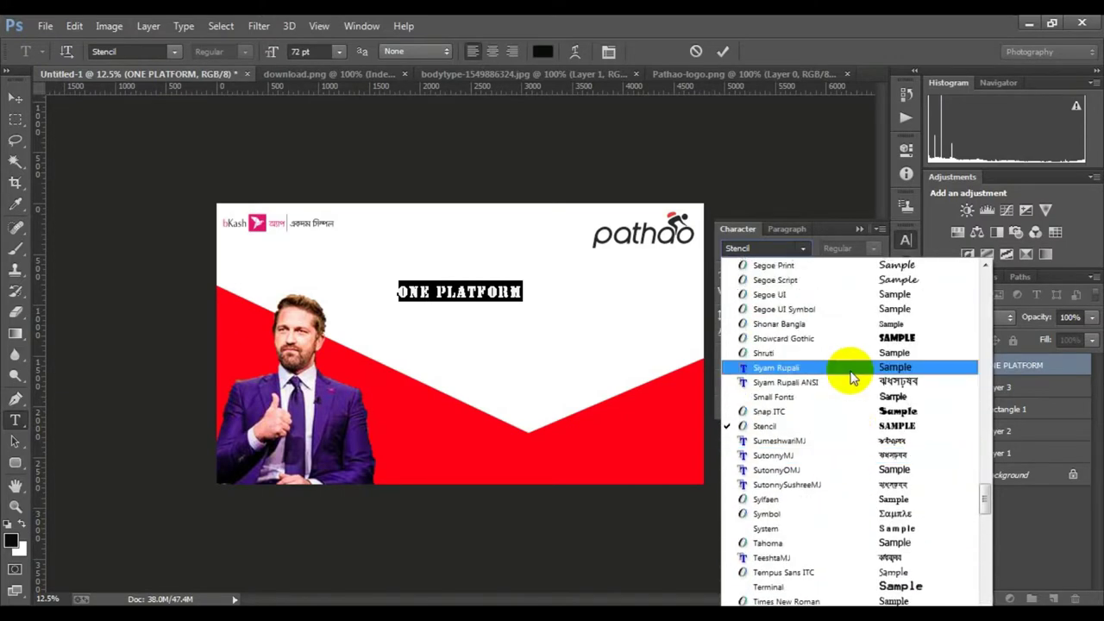
scroll(850, 380, up, 1)
scroll(850, 375, up, 2)
scroll(859, 345, up, 1)
scroll(863, 323, up, 3)
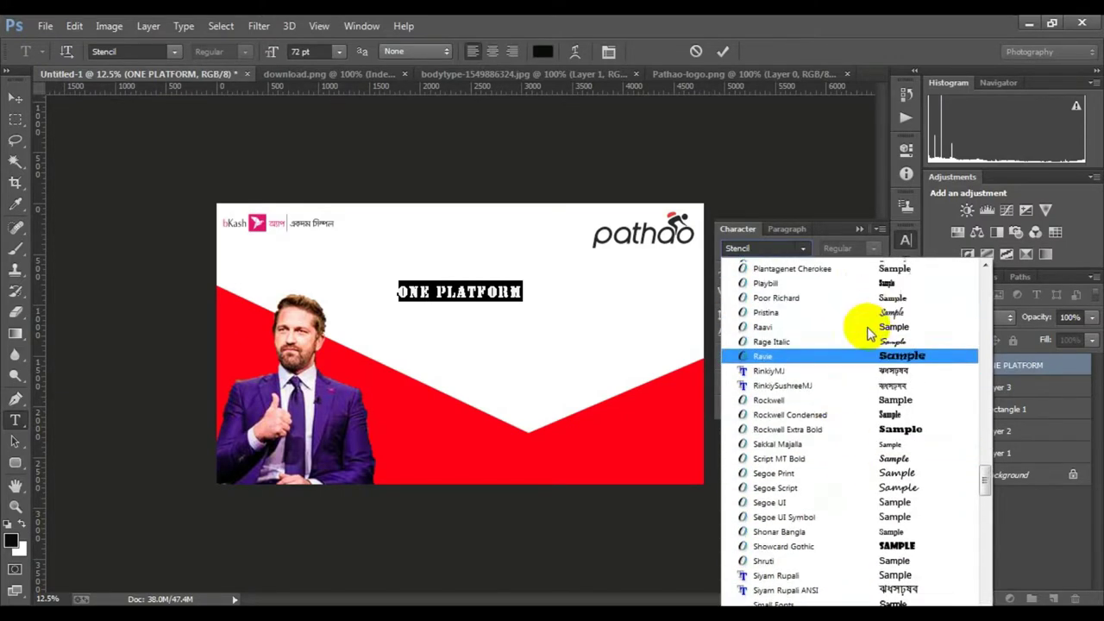
scroll(870, 336, up, 6)
click(873, 339)
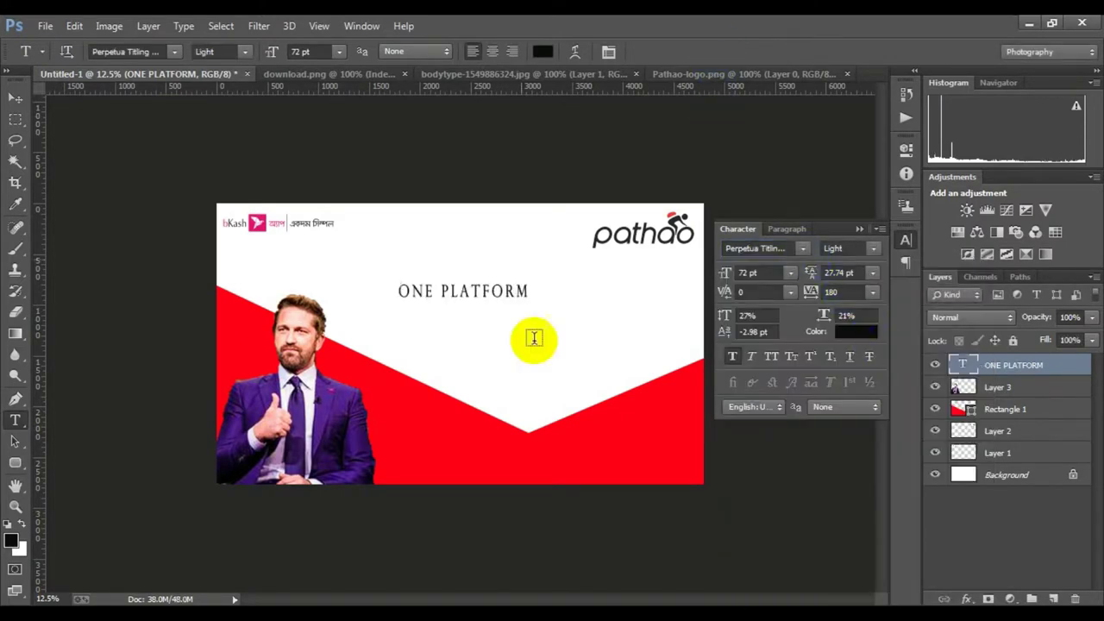
drag(557, 300, 399, 299)
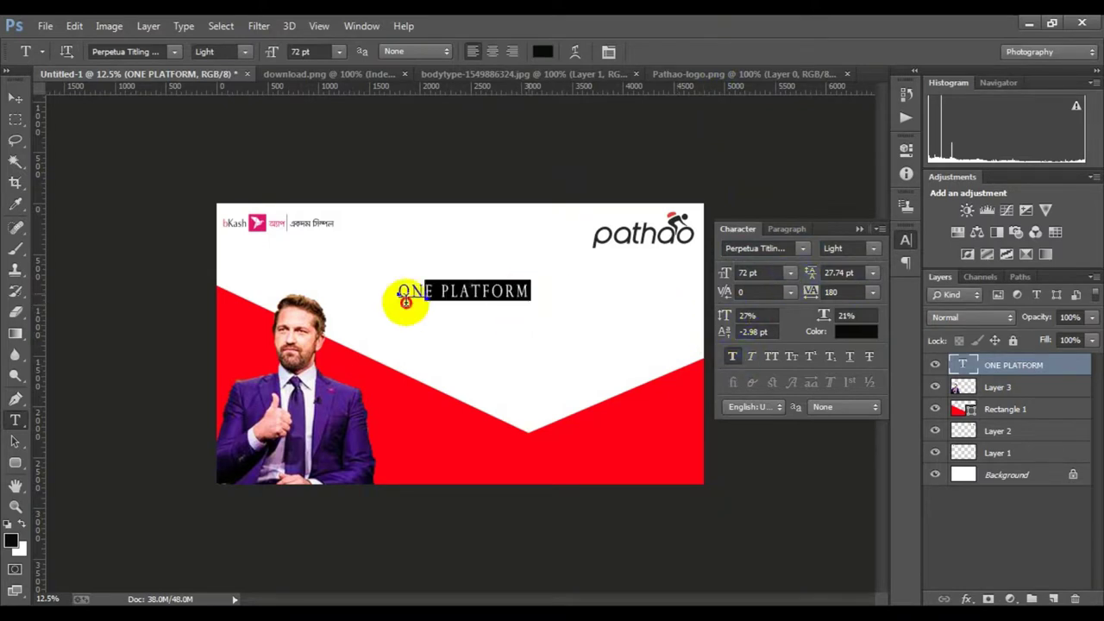
click(727, 49)
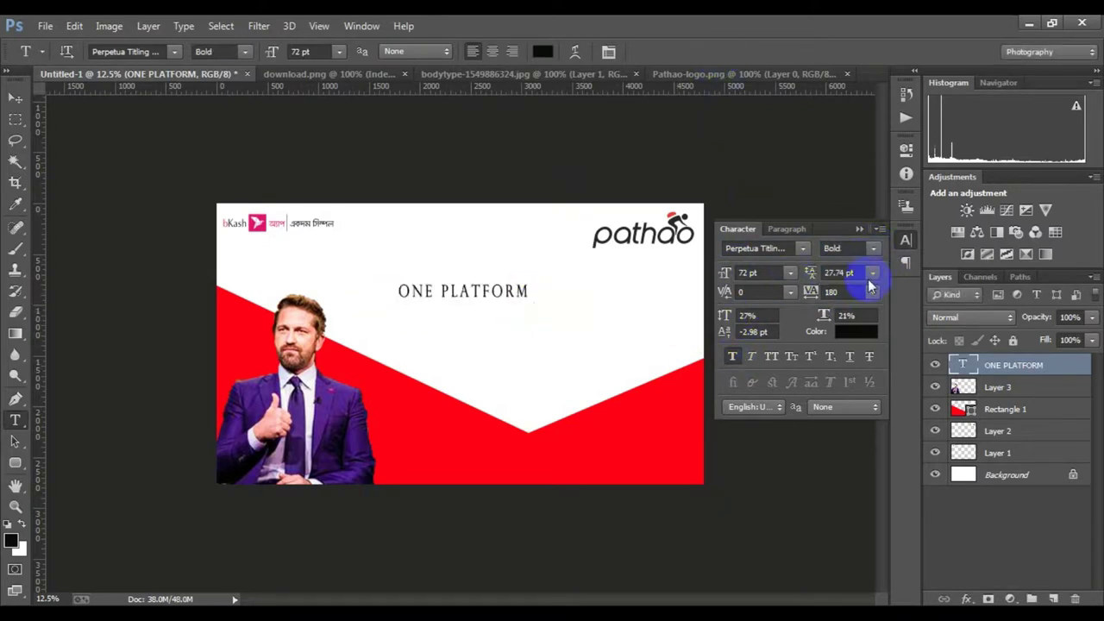
- Centre ONE PLATFORM over the white area and duplicate it as a second line reading ALL SERVICES
key(ctrl+t)
mouse_move(493, 290)
mouse_down()
mouse_move(533, 289)
mouse_move(511, 315)
mouse_up()
click(817, 51)
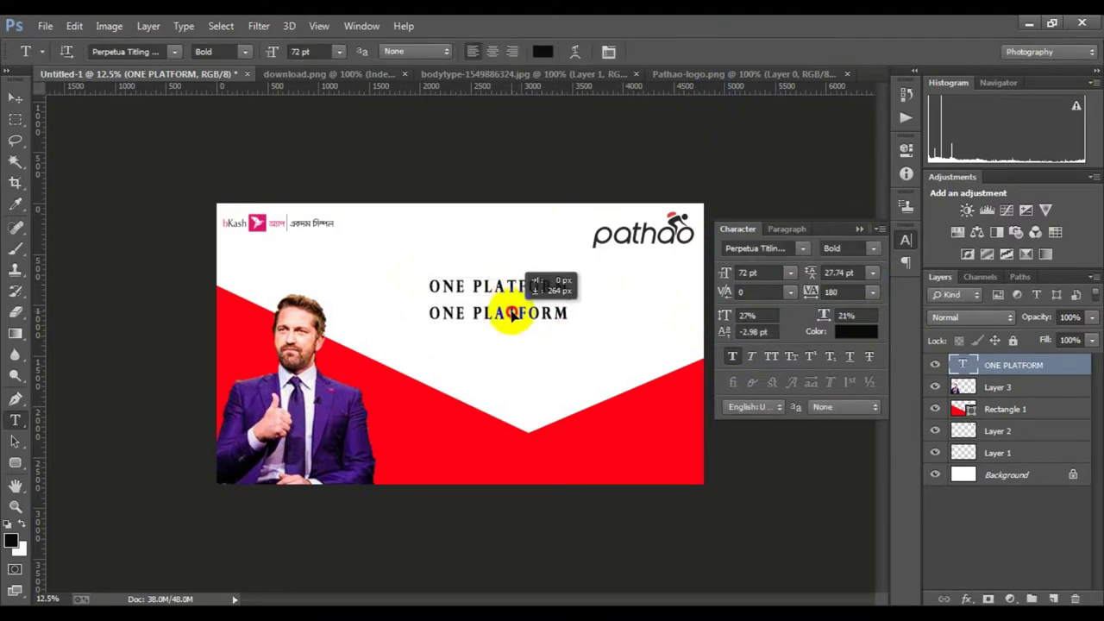
triple_click(505, 318)
text(ALL SERVICES)
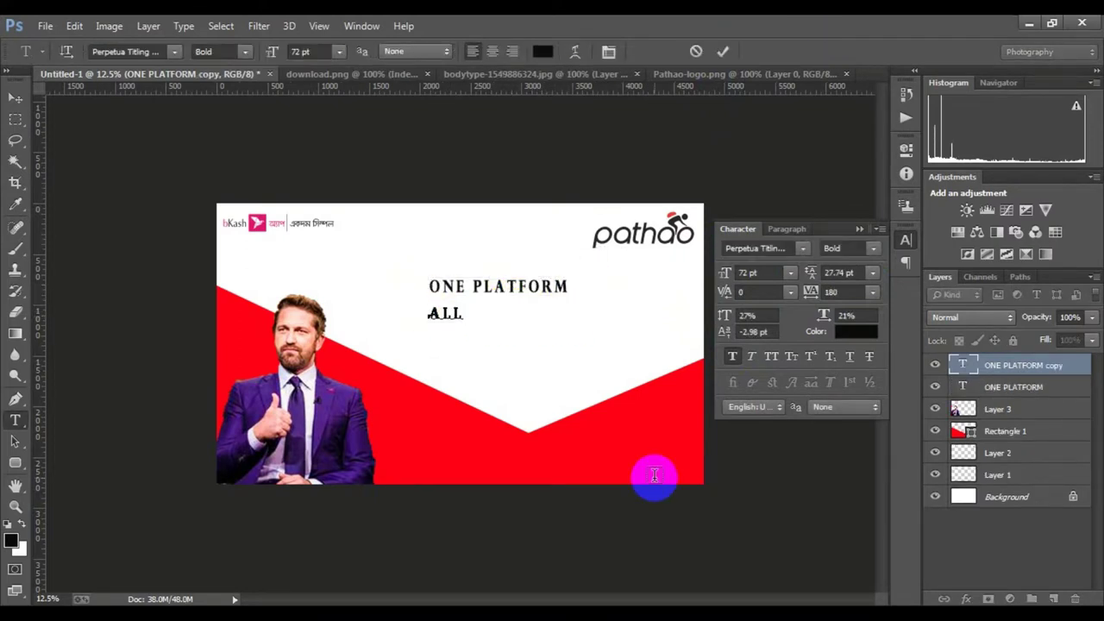
click(723, 51)
- Shrink ALL SERVICES slightly to 67.08 pt and nudge it into place
key(ctrl+t)
drag(505, 318, 512, 315)
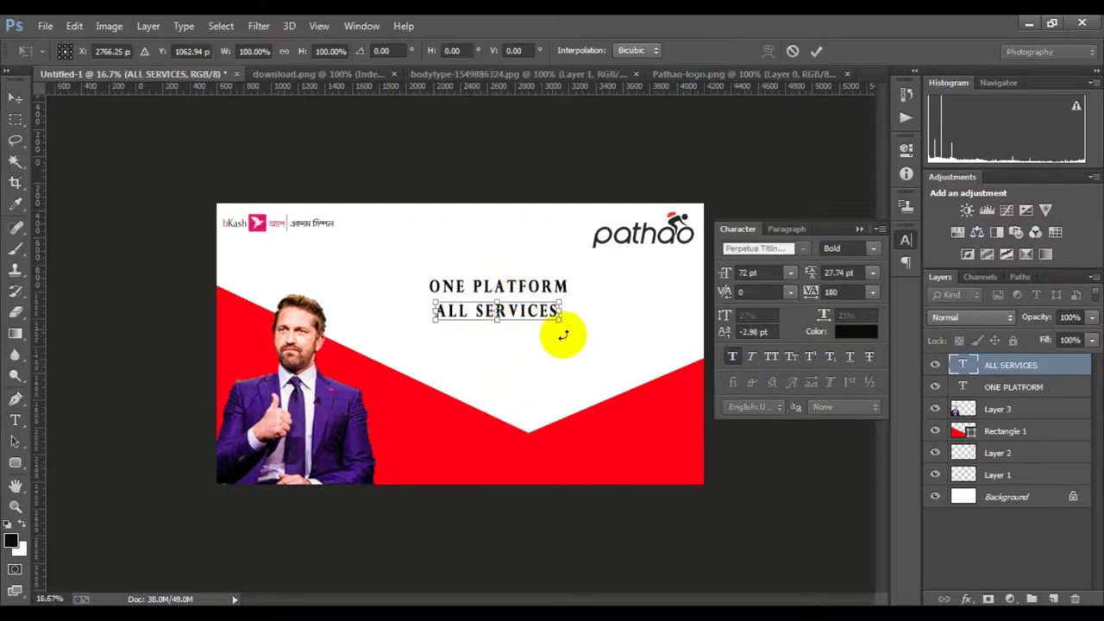
drag(585, 308, 549, 304)
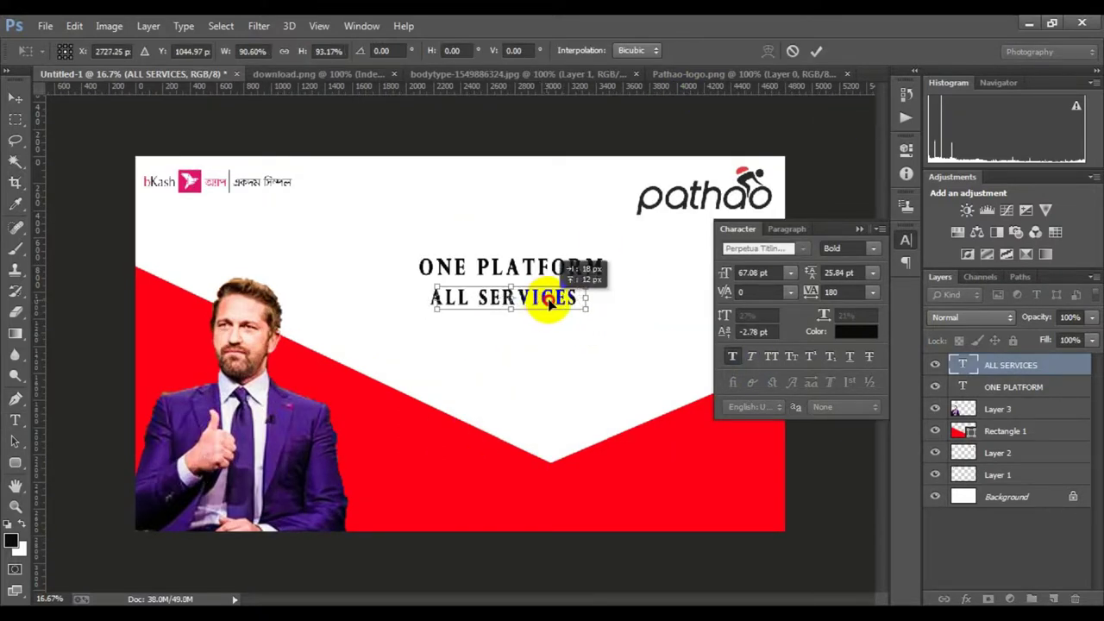
click(816, 51)
- Copy ALL SERVICES down into the bottom red band as the start of MOVING BANGLADESH
key(ctrl+minus)
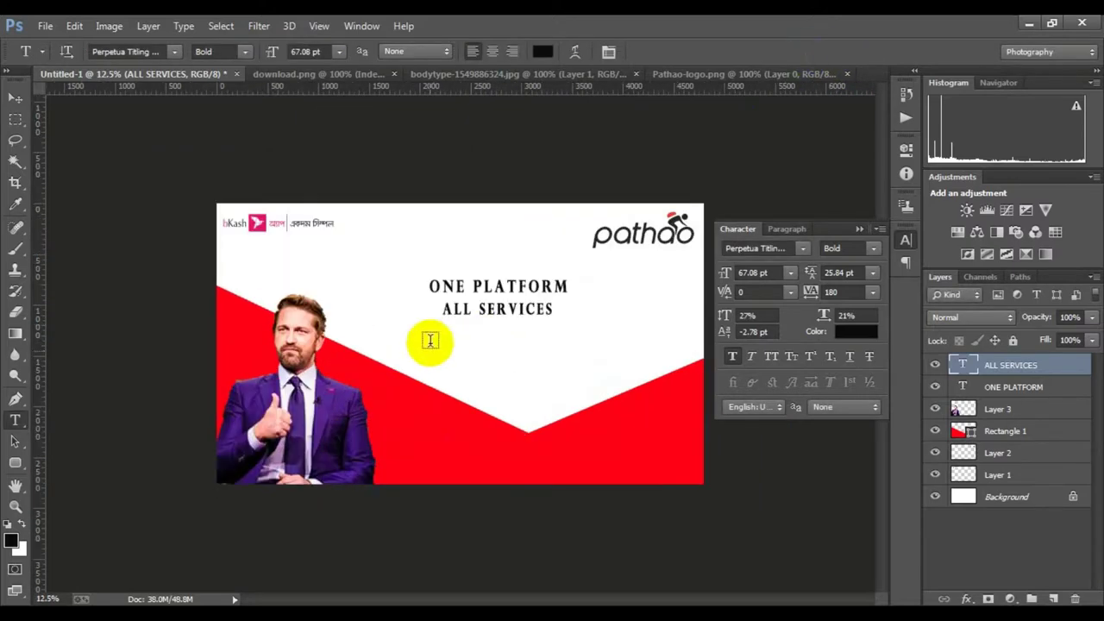
click(448, 459)
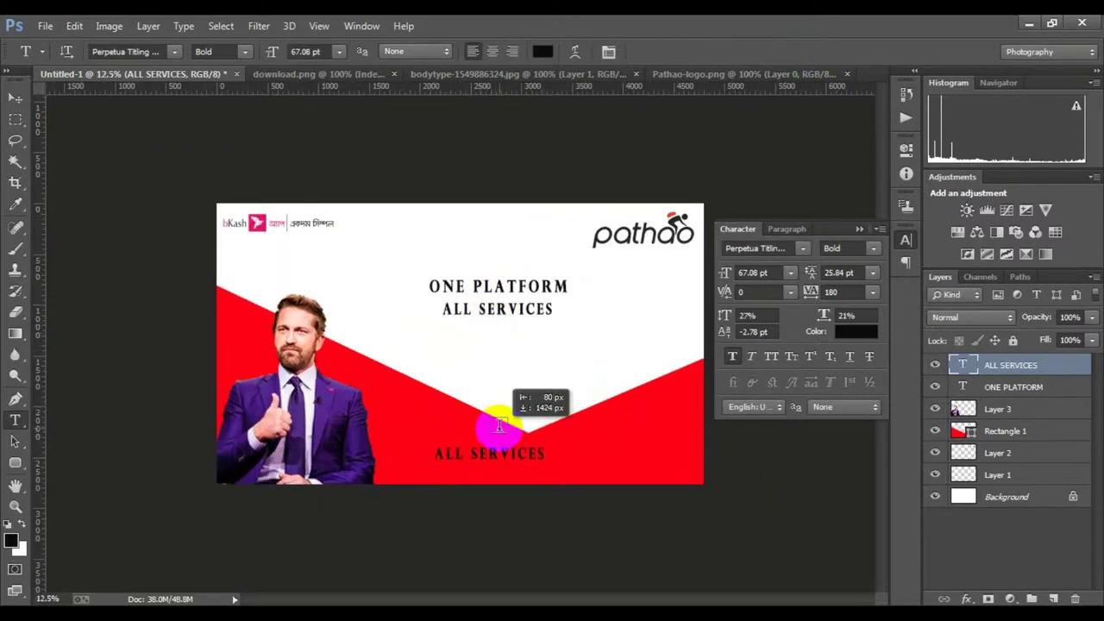
mouse_move(509, 291)
mouse_down()
mouse_move(505, 436)
mouse_move(423, 465)
mouse_up()
text(MOVING BANGLADESH)
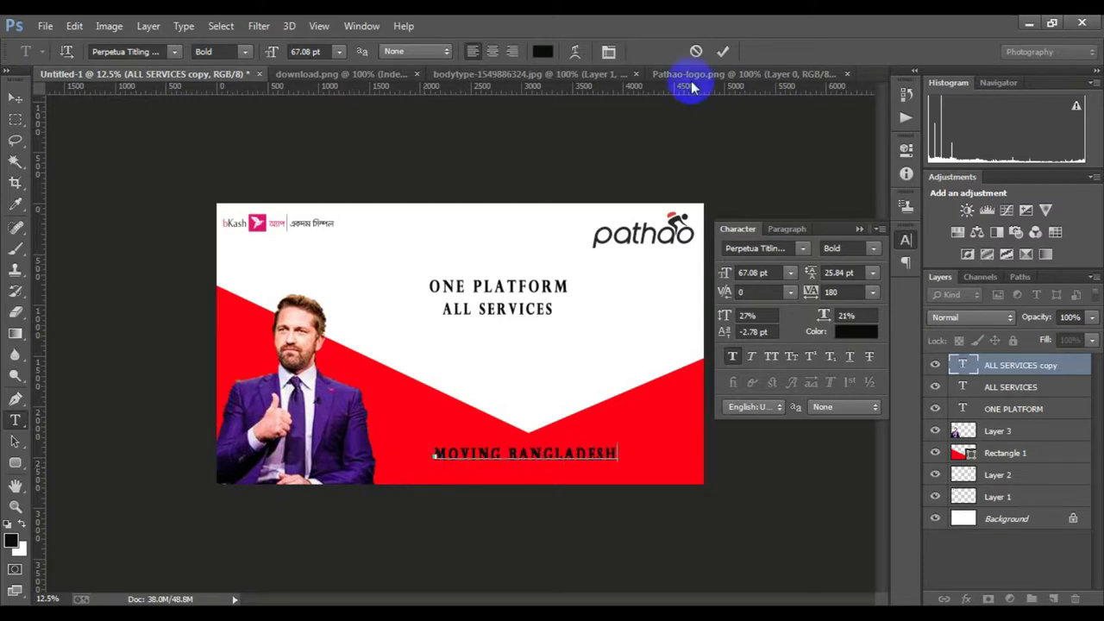
text(BANGLADESH)
- Shift MOVING BANGLADESH right along the bottom band and colour it light grey
click(550, 470)
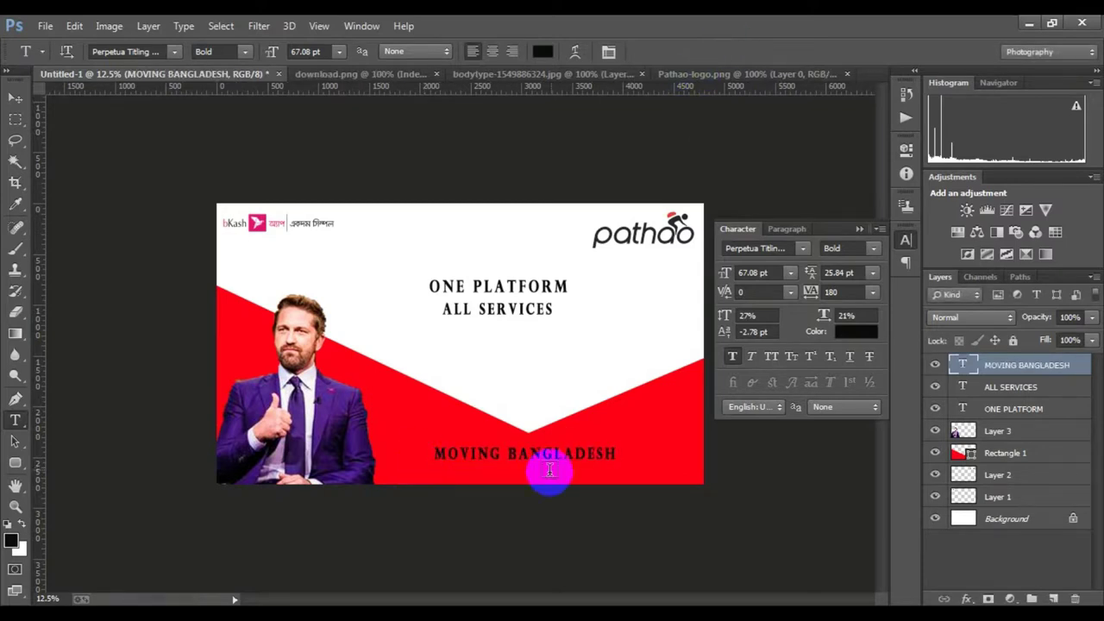
drag(544, 483, 619, 490)
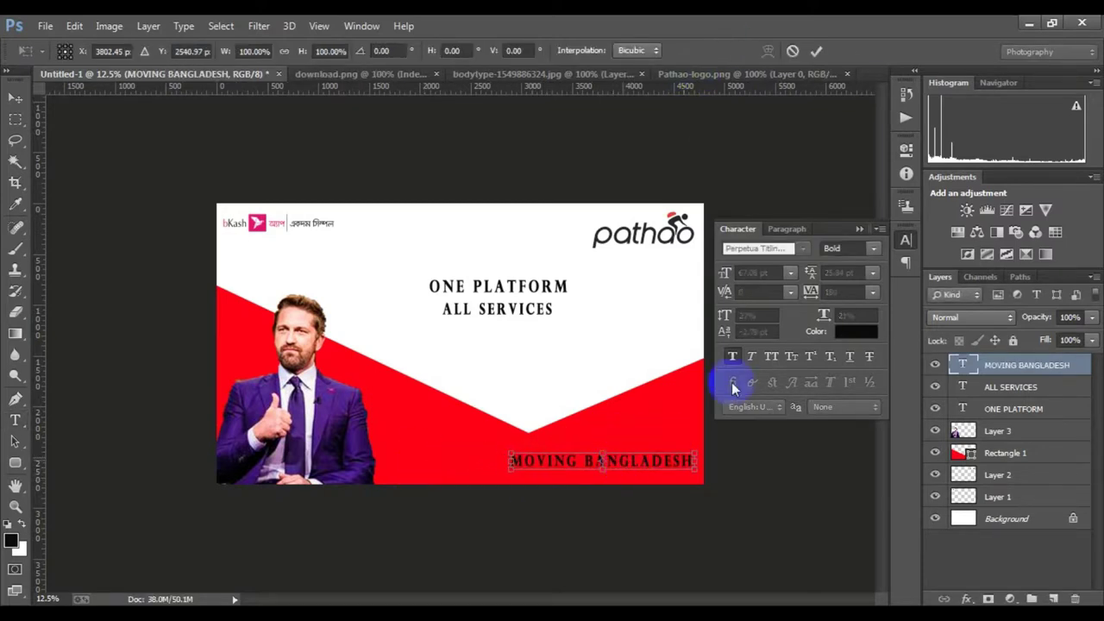
click(688, 461)
key(ctrl+a)
click(854, 331)
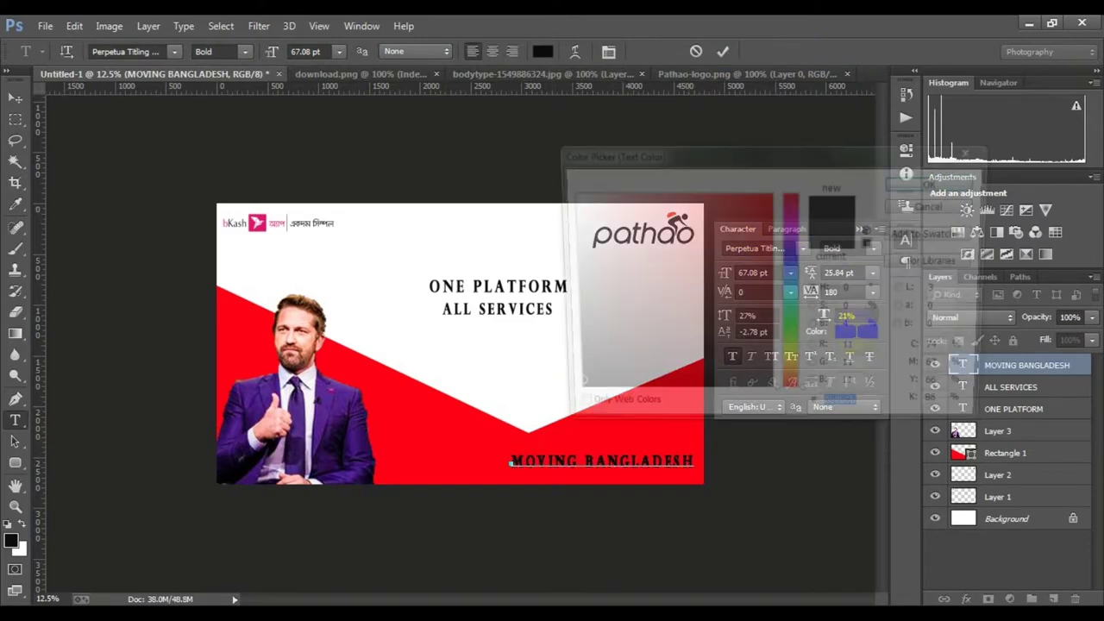
click(570, 271)
mouse_move(570, 271)
mouse_down()
mouse_move(564, 198)
mouse_move(565, 222)
mouse_up()
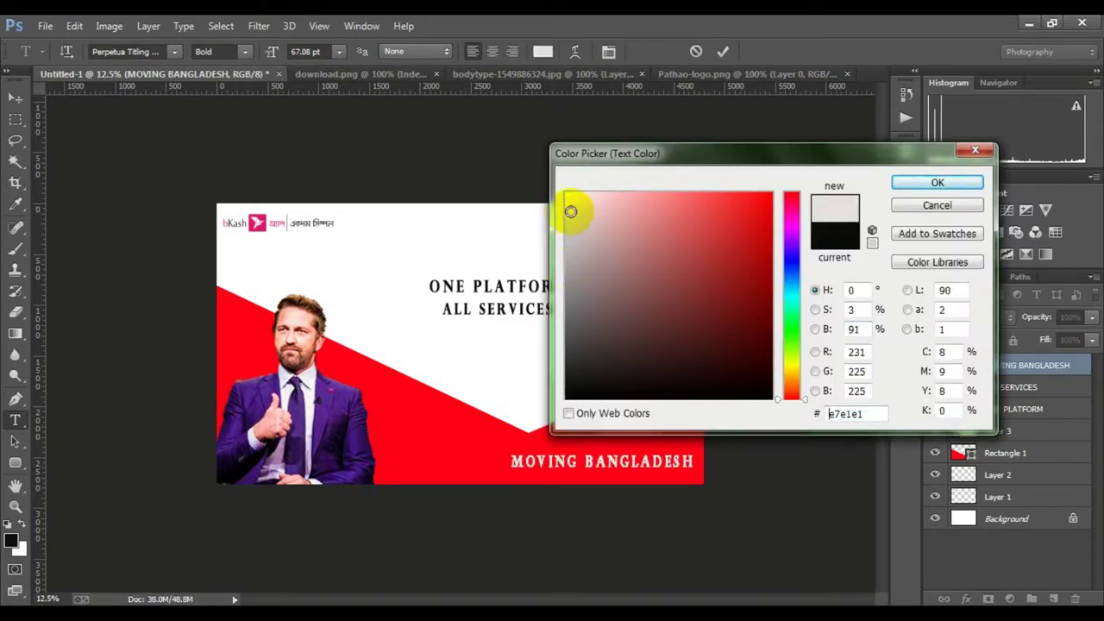
click(937, 182)
click(723, 51)
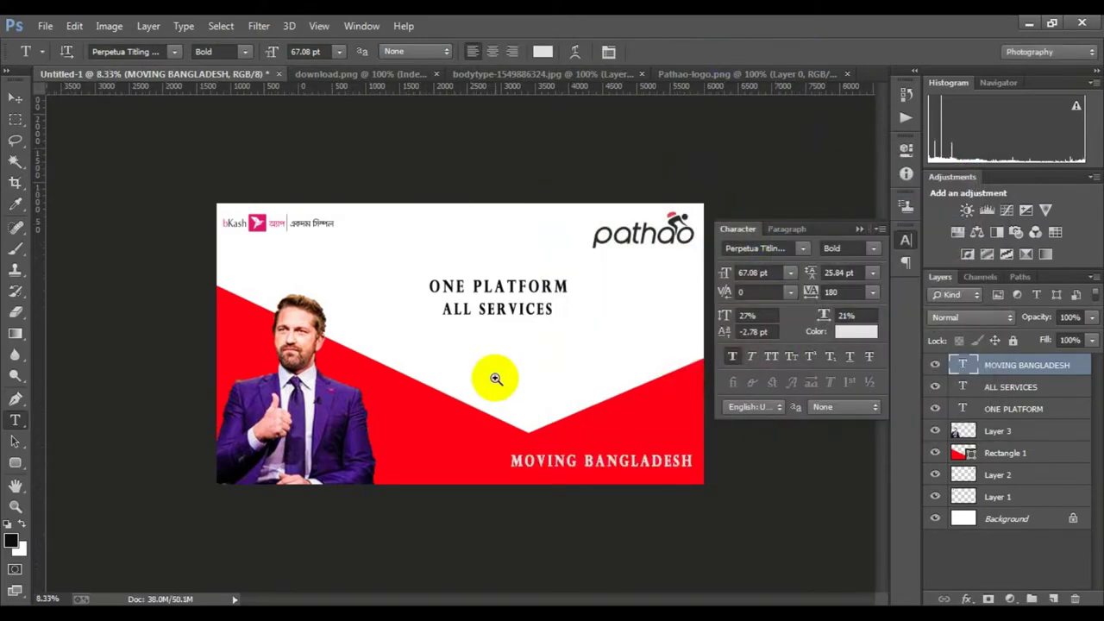
- Move MOVING BANGLADESH up to sit directly beneath ALL SERVICES
click(635, 399)
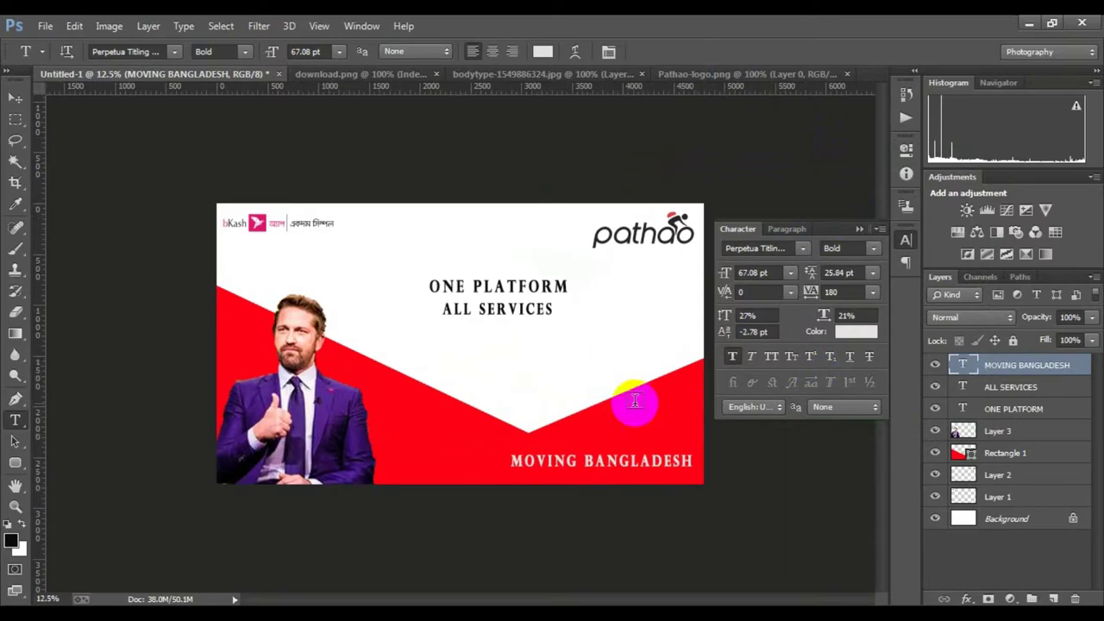
alt+click(494, 400)
alt+click(492, 394)
click(483, 379)
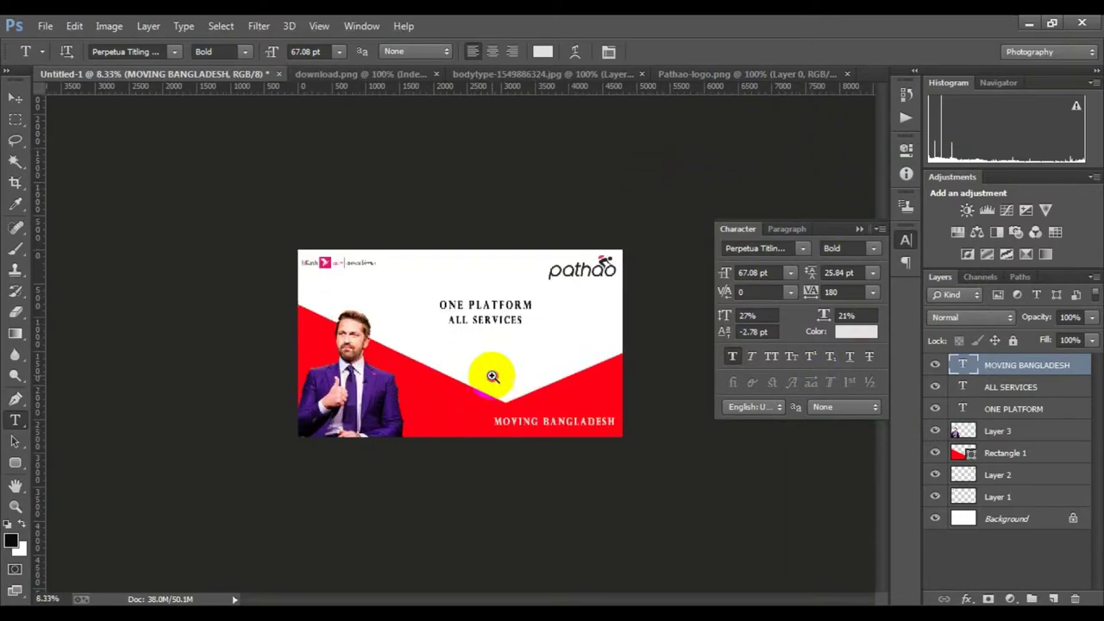
click(493, 377)
key(ctrl+t)
drag(511, 428, 480, 335)
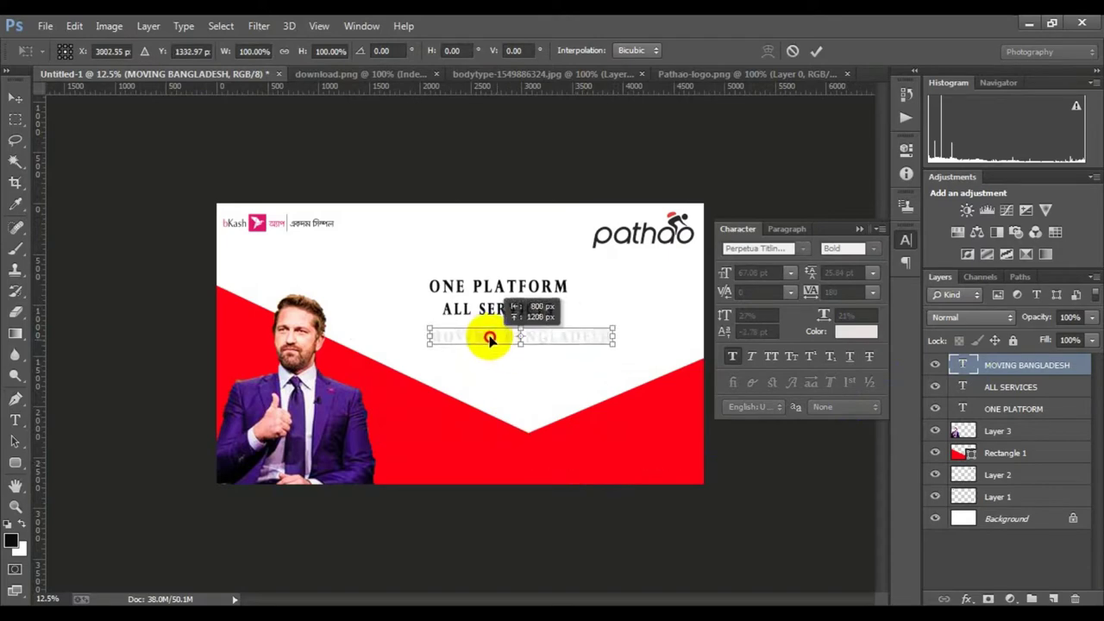
click(793, 51)
- Recolour MOVING BANGLADESH dark grey #323030 and commit it
click(762, 273)
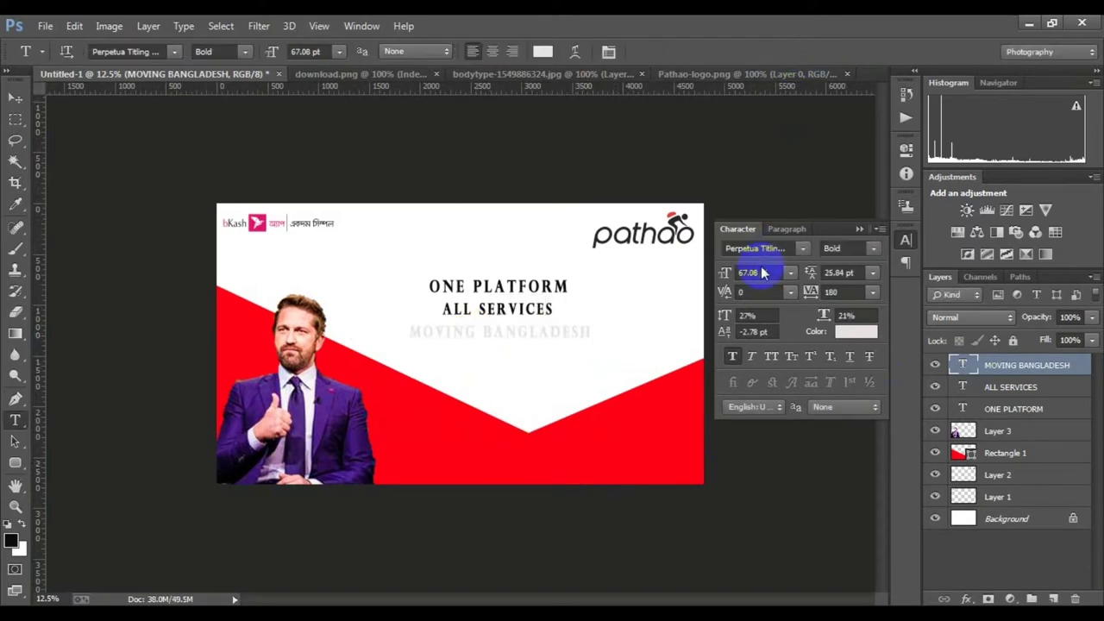
triple_click(589, 333)
click(855, 332)
click(571, 360)
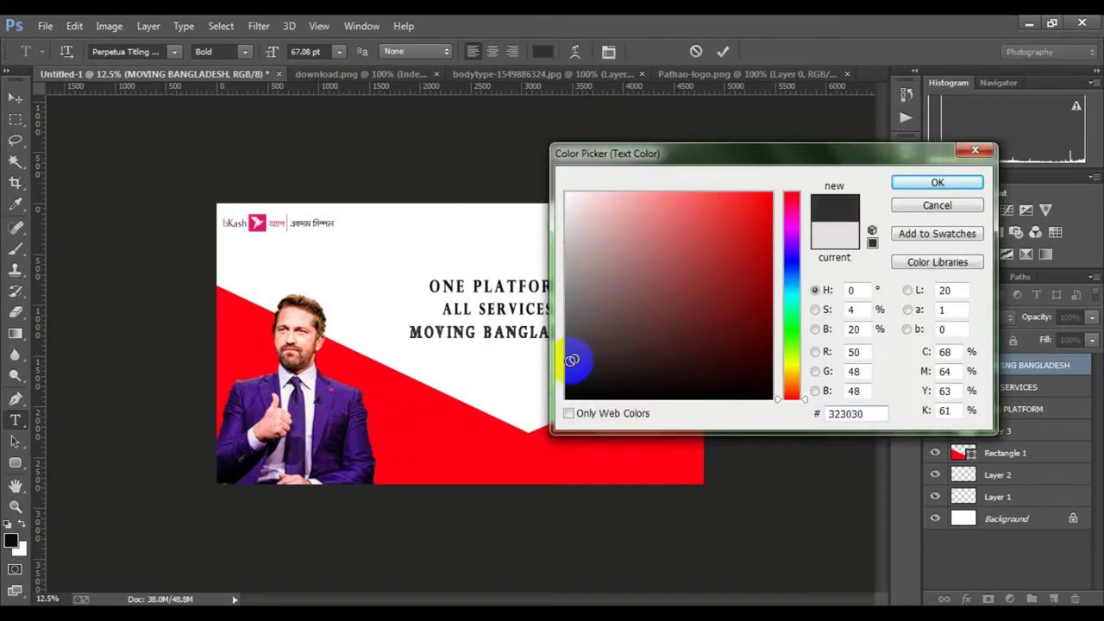
click(938, 182)
click(723, 52)
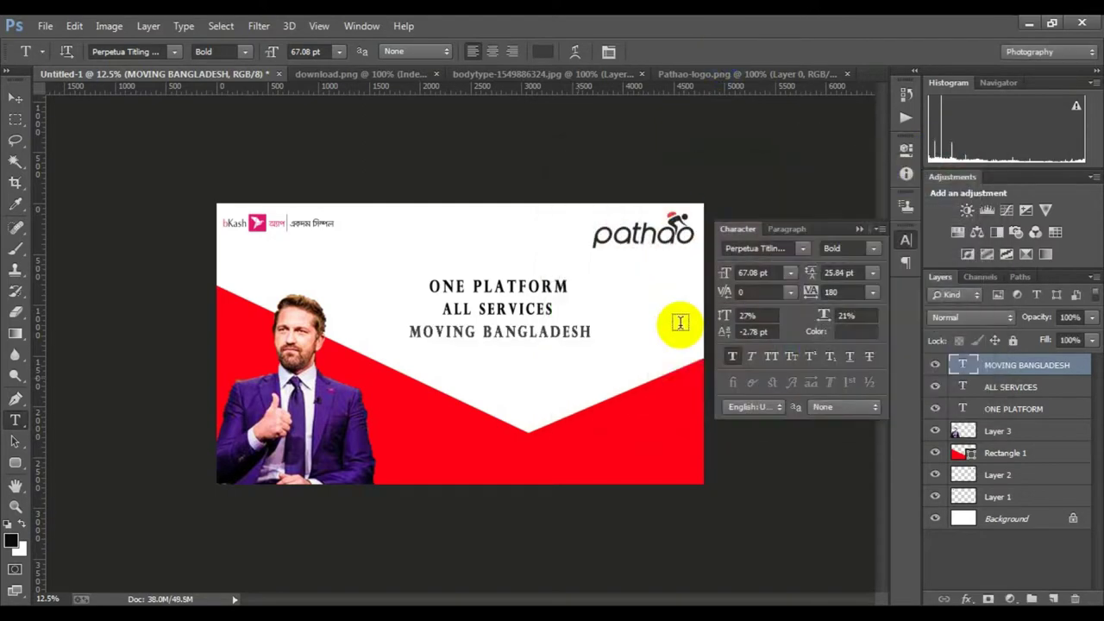
click(497, 466)
text(WWW.PATHAO.COM)
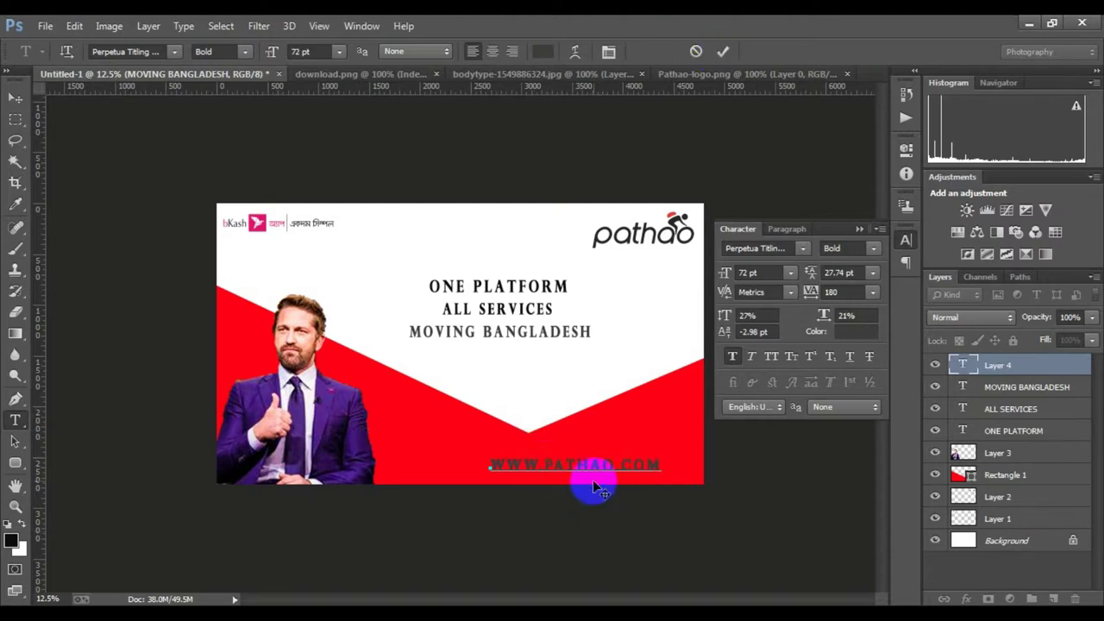
click(724, 53)
key(ctrl+t)
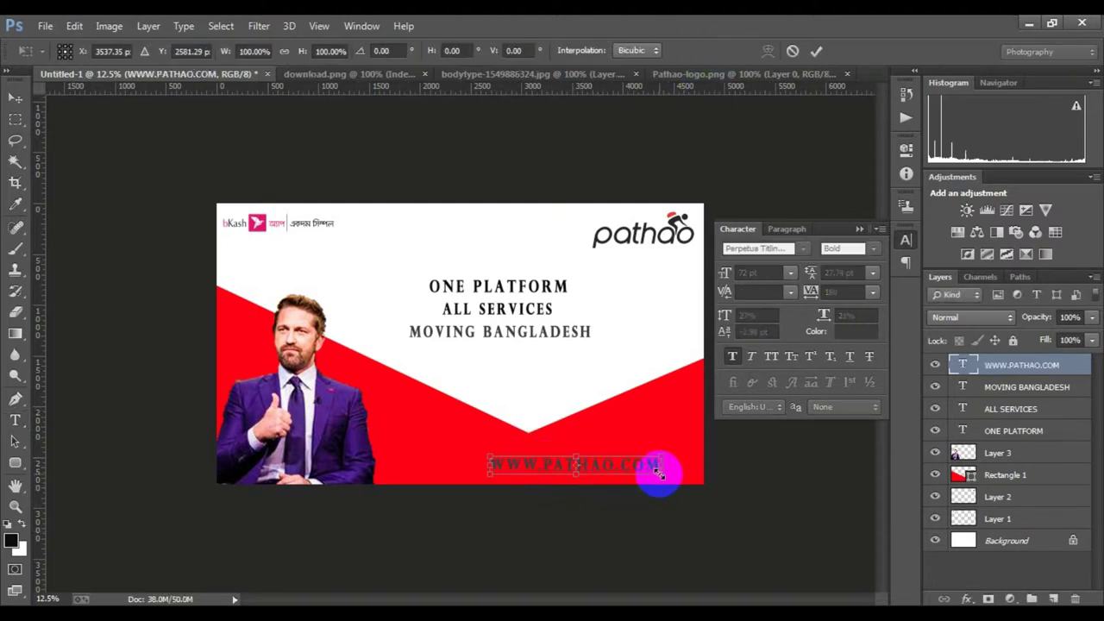
drag(661, 473, 626, 469)
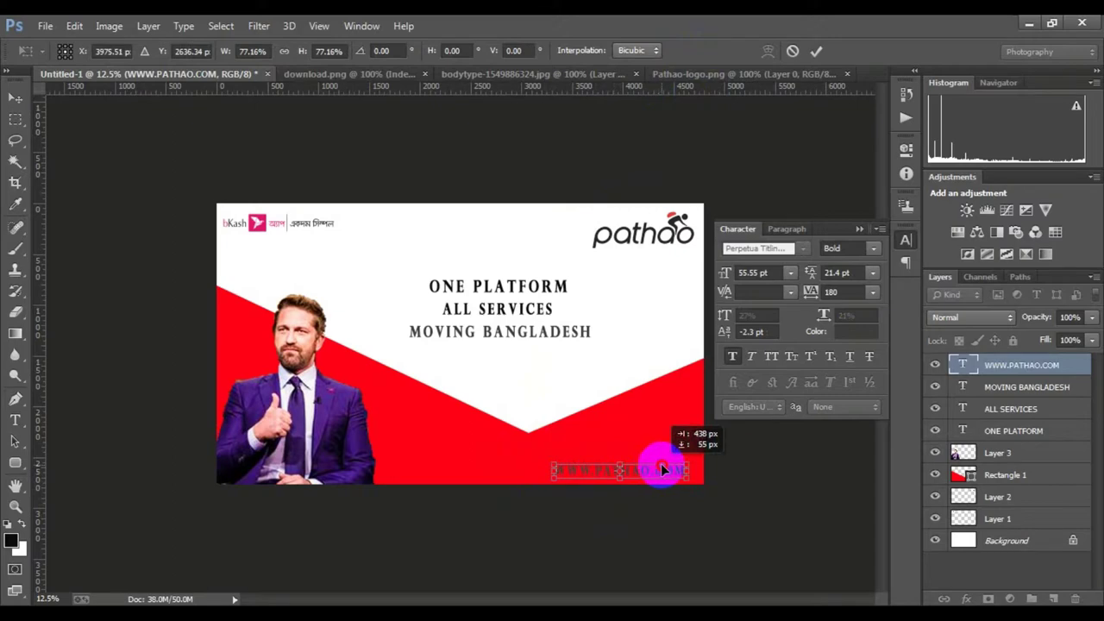
click(816, 51)
- Make the URL text white in MS Serif and commit the edit
double_click(690, 471)
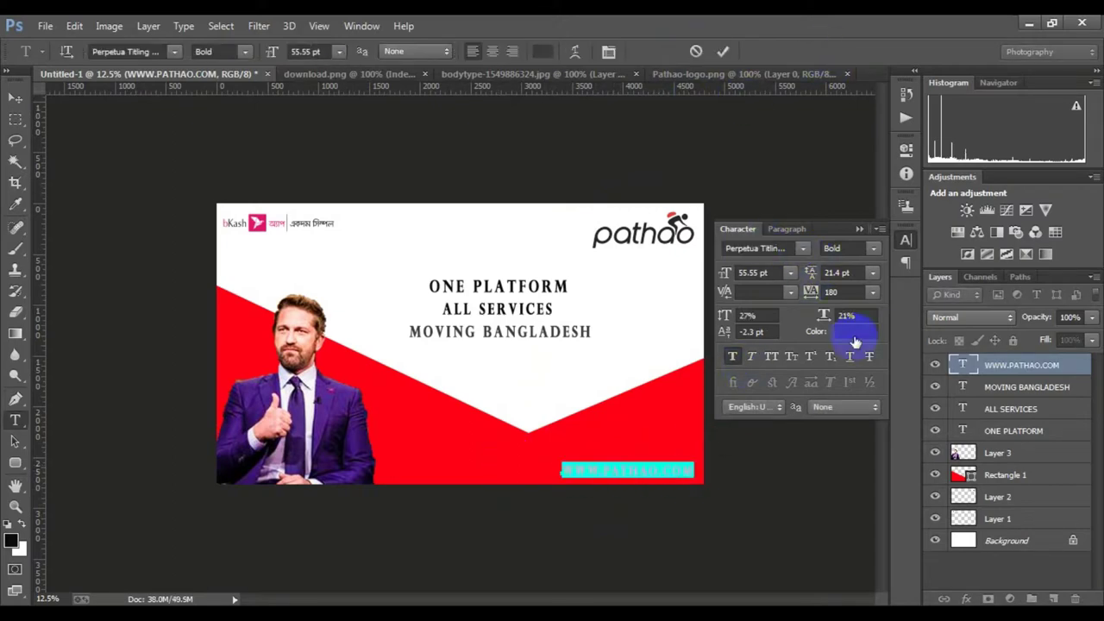
click(845, 331)
click(571, 210)
click(938, 182)
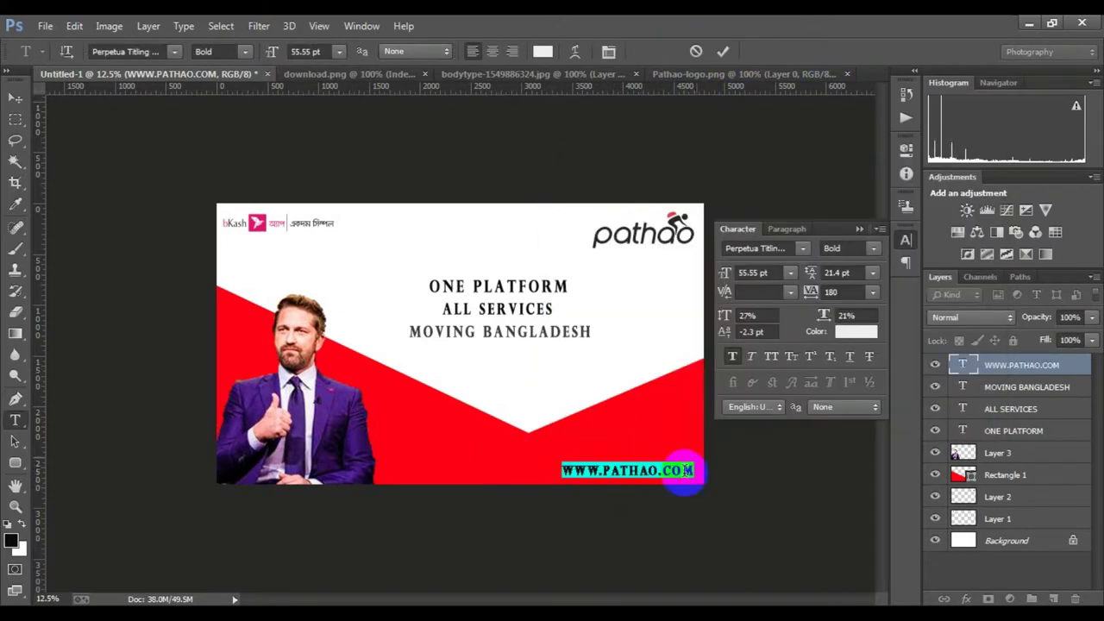
click(802, 247)
scroll(813, 319, up, 2)
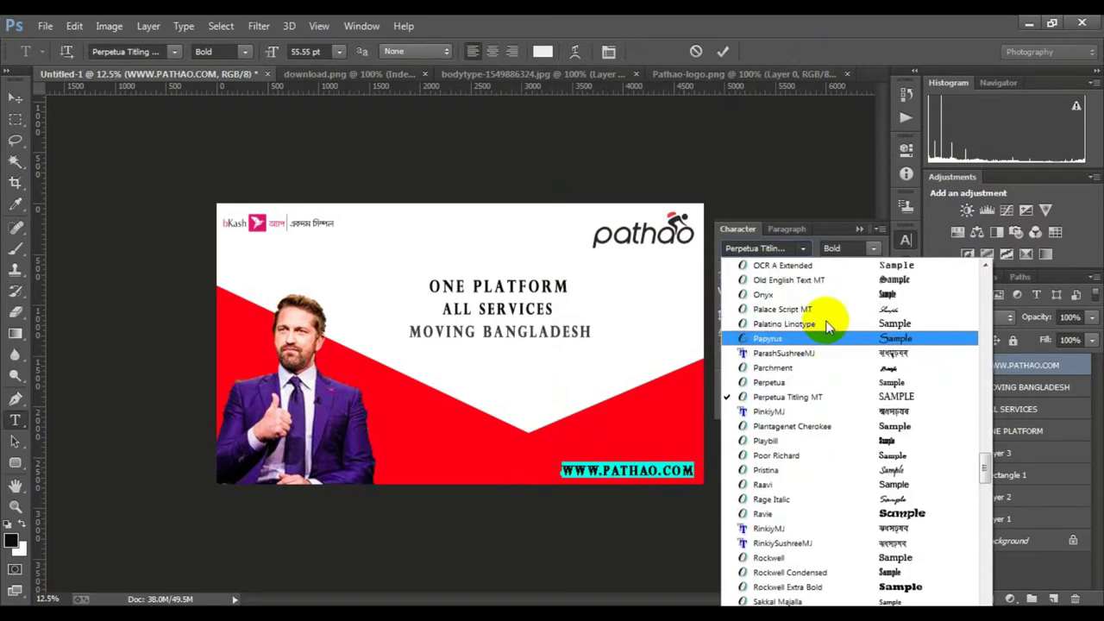
scroll(826, 322, up, 2)
scroll(826, 323, up, 2)
click(781, 349)
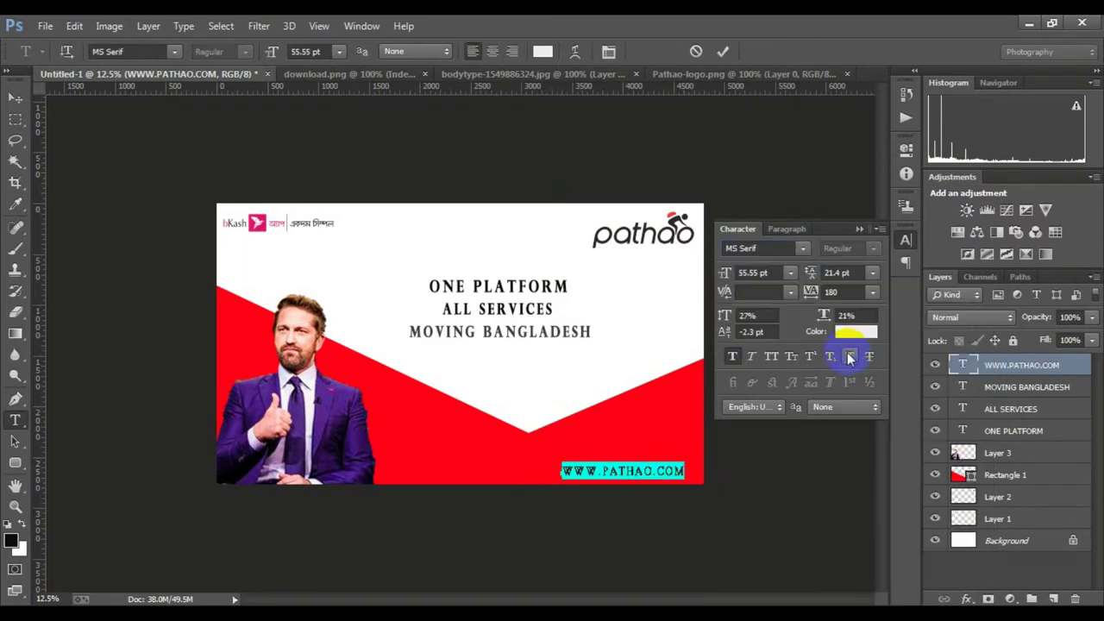
click(722, 54)
click(860, 232)
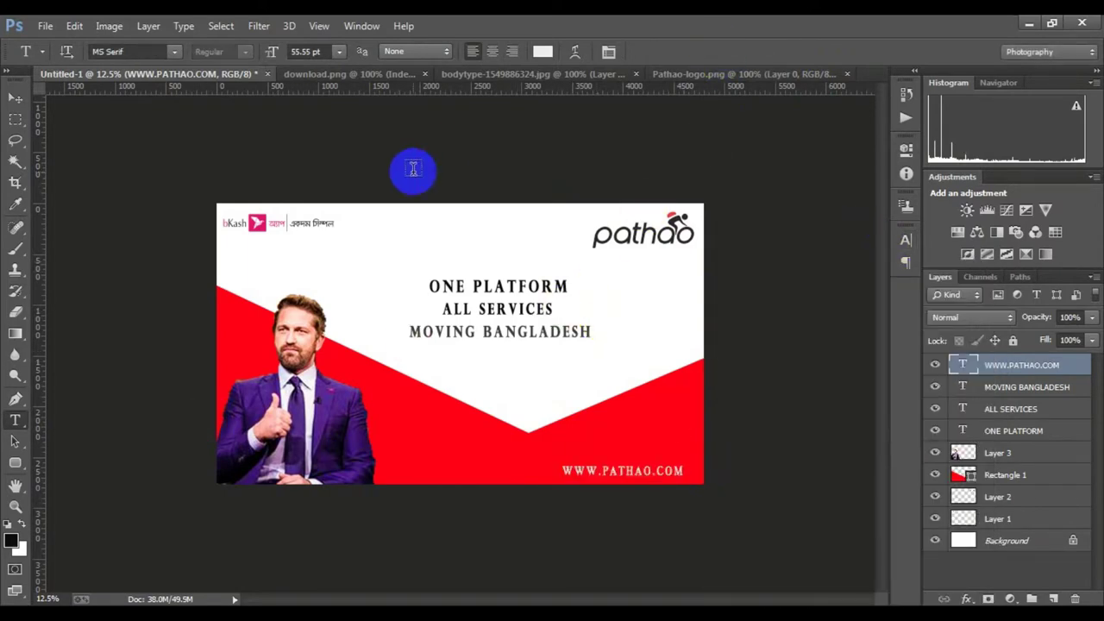
click(1004, 480)
- Give Rectangle 1 a drop shadow: angle -25°, distance 24 px, spread 24%, size 133 px
right_click(1005, 474)
click(716, 106)
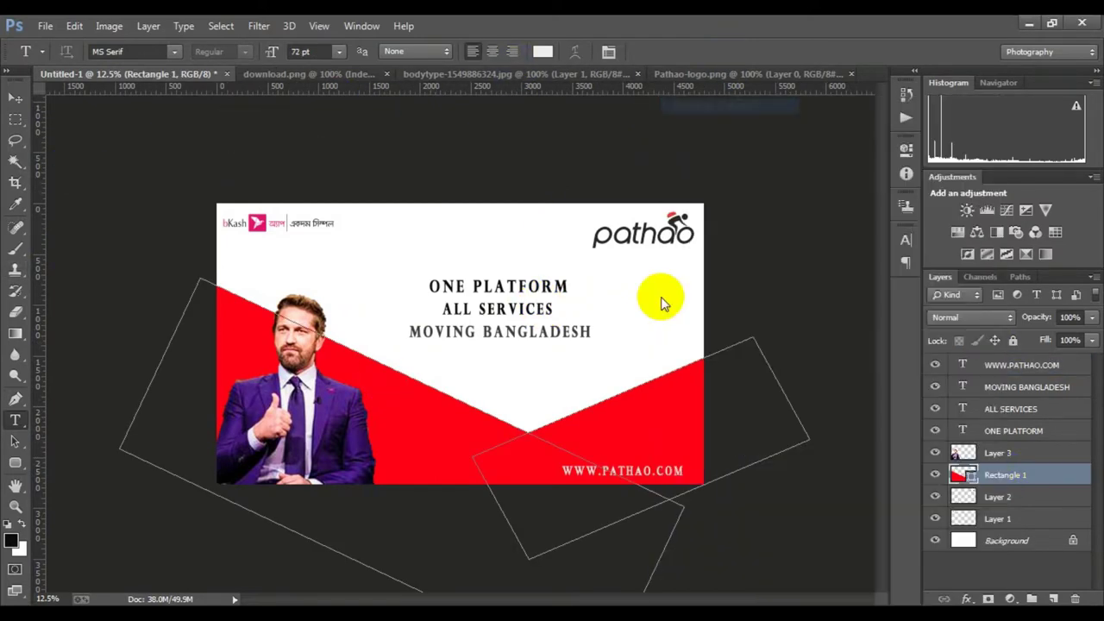
click(655, 367)
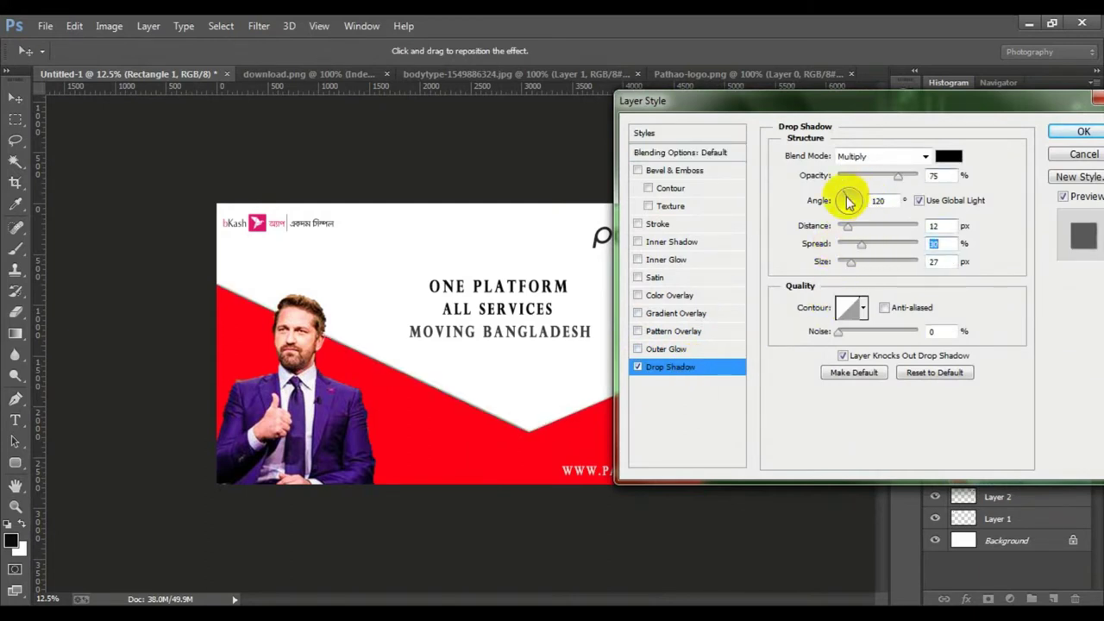
drag(850, 262, 882, 263)
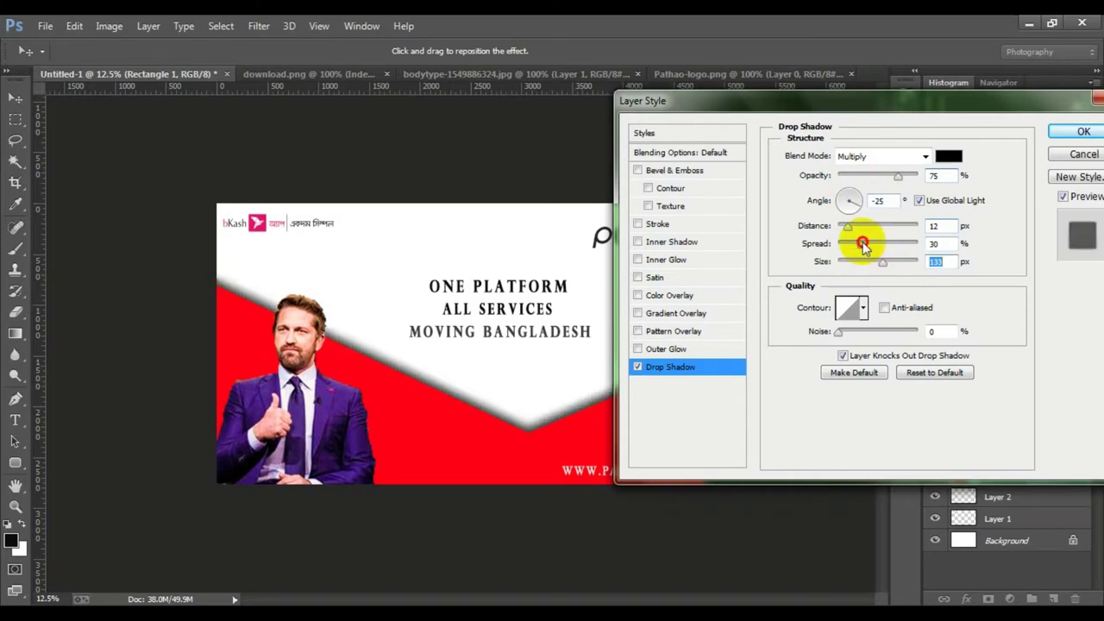
click(856, 246)
drag(848, 227, 894, 231)
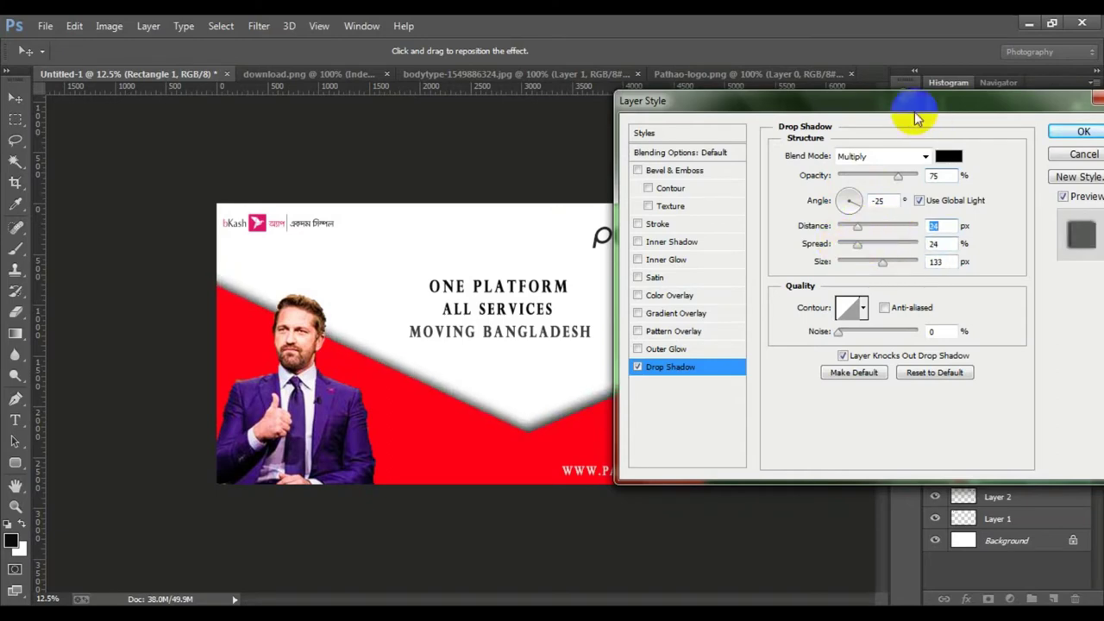
mouse_move(917, 118)
mouse_down()
mouse_move(697, 524)
mouse_move(697, 227)
mouse_up()
click(875, 253)
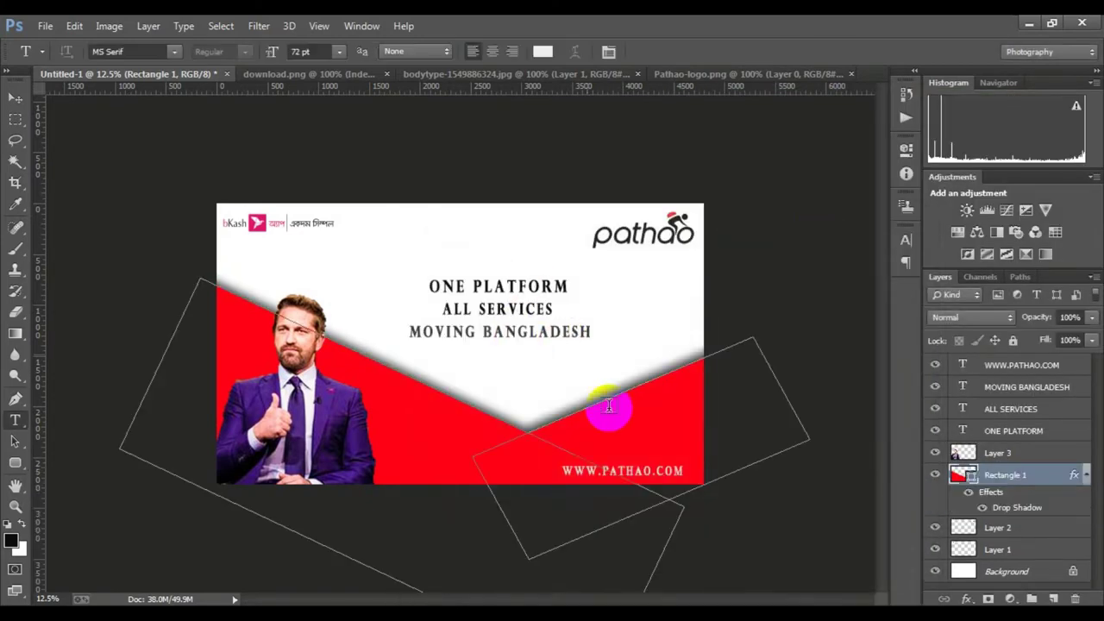
key(ctrl+minus)
click(645, 459)
- Add a drop shadow to Layer 3 with angle 119°, distance 5 px and size 54 px
right_click(997, 454)
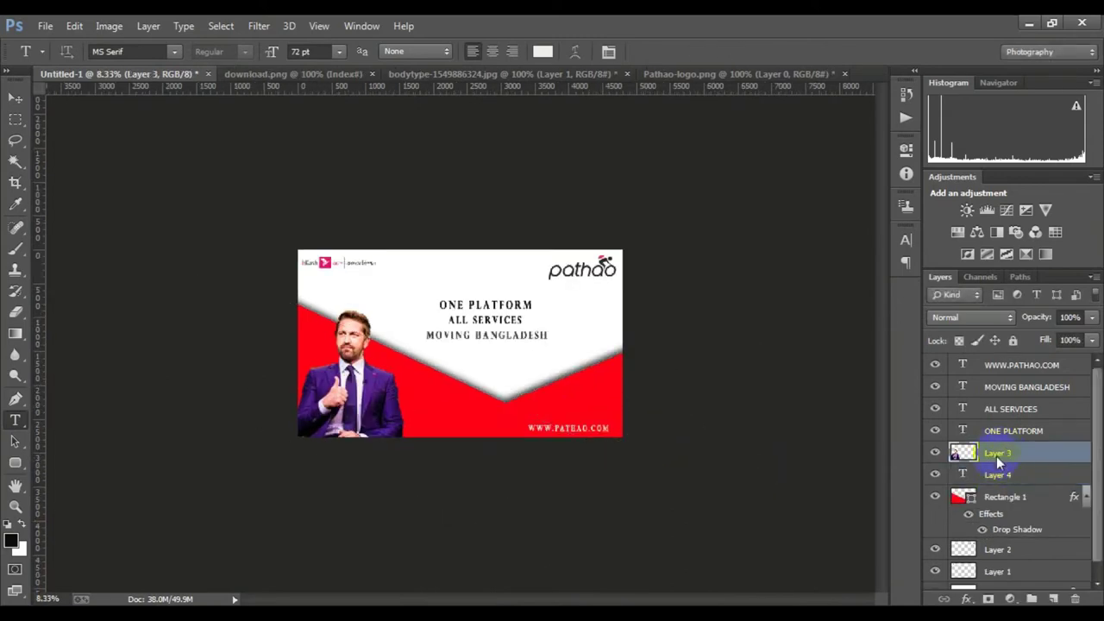
click(719, 104)
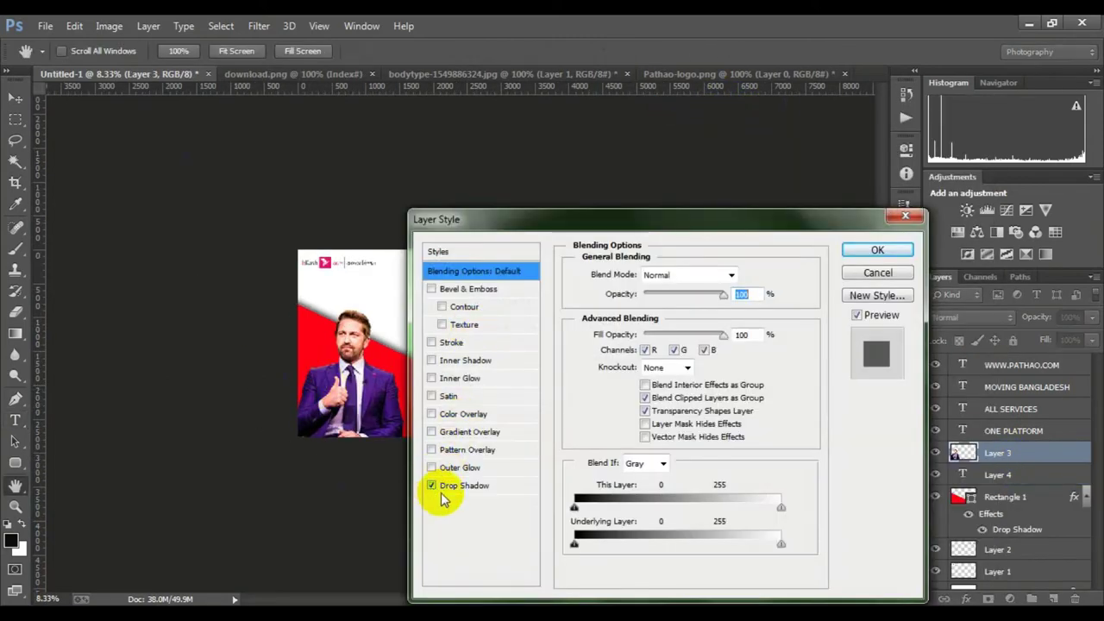
click(463, 486)
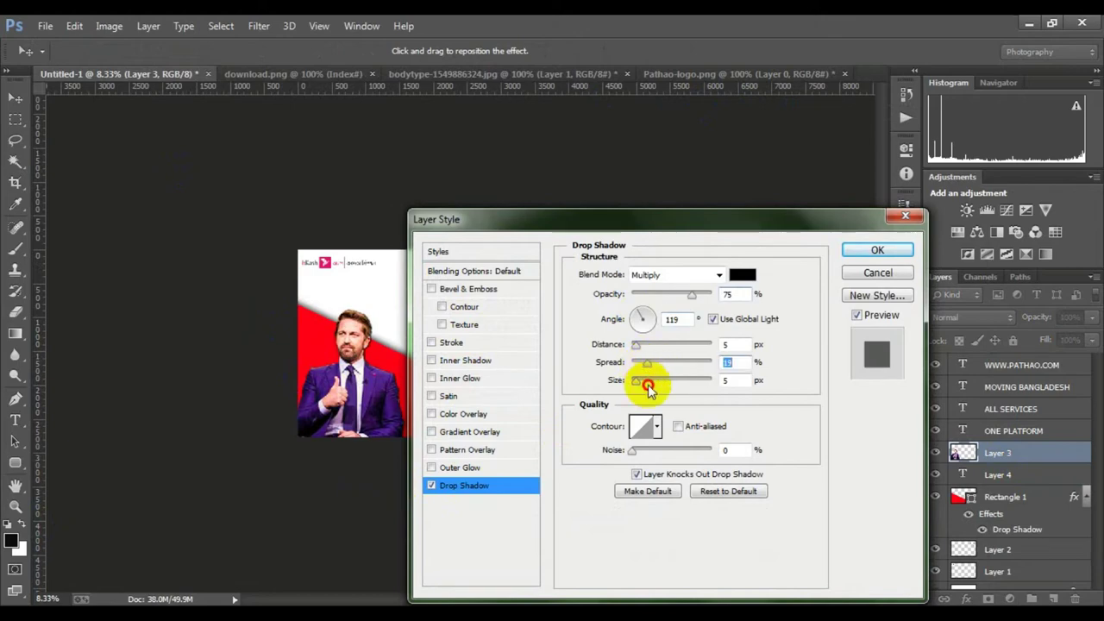
click(876, 251)
key(ctrl+minus)
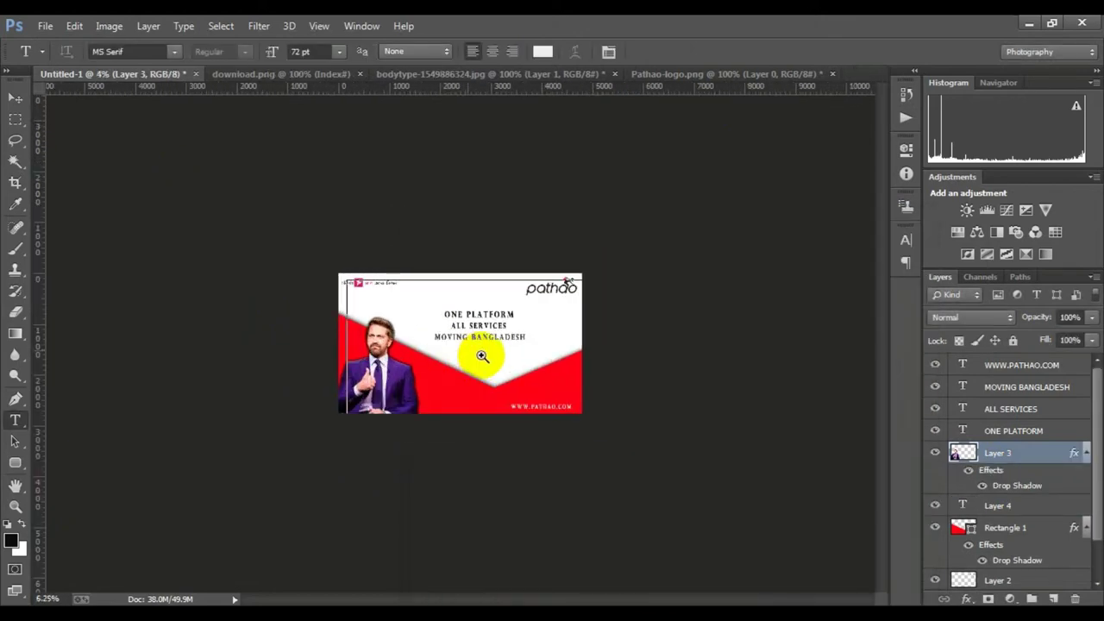